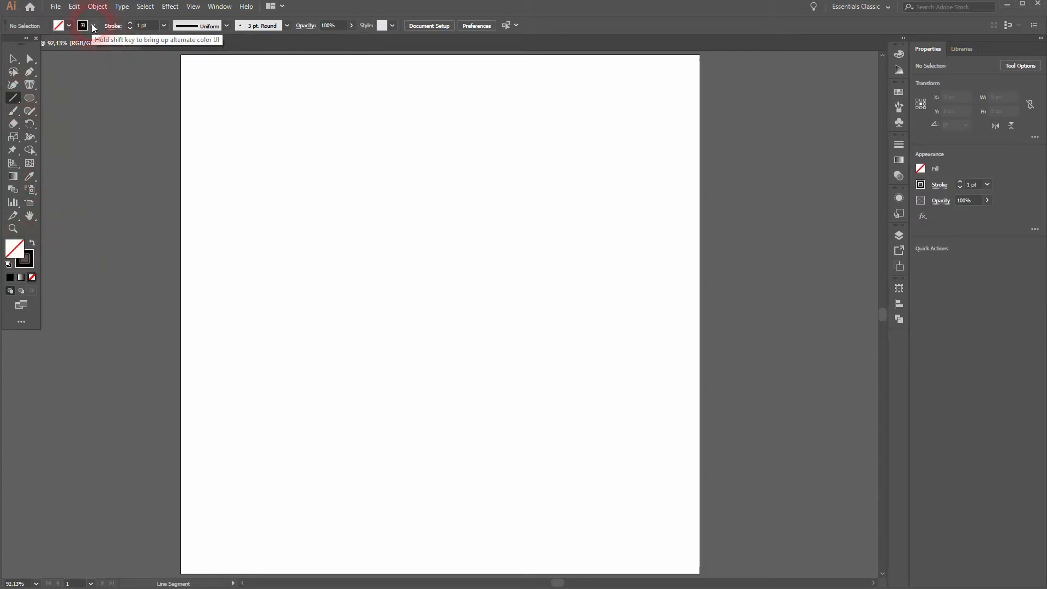
# Draw a vertical line about 181 px long and duplicate it about 213 px to its right.
pyautogui.moveTo(288, 219)
pyautogui.mouseDown()
pyautogui.moveTo(355, 295)
pyautogui.moveTo(274, 396)
pyautogui.moveTo(316, 325)
pyautogui.moveTo(316, 337)
pyautogui.mouseUp()
pyautogui.press('v')
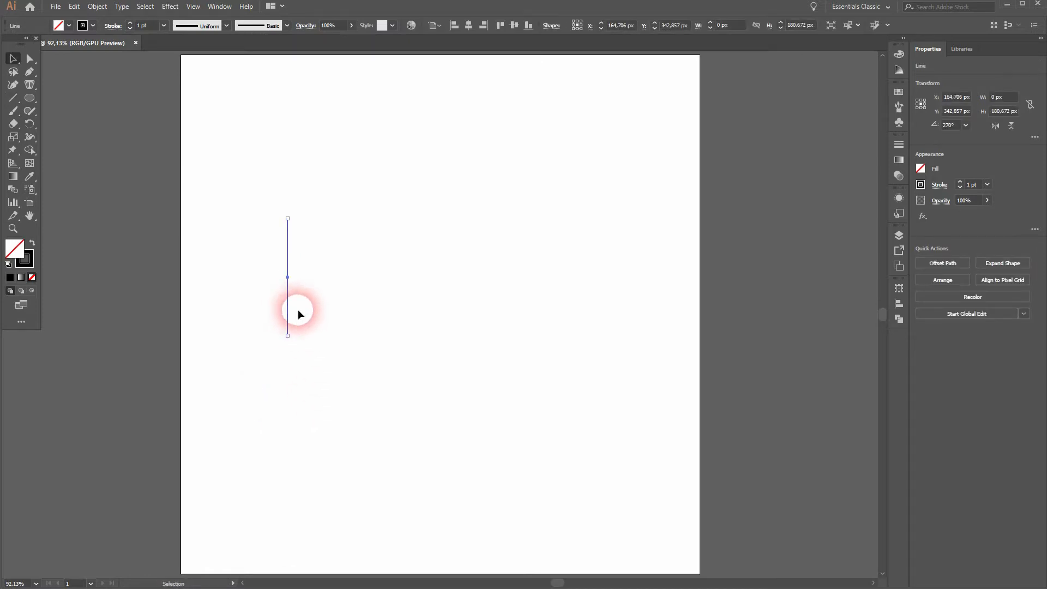
pyautogui.moveTo(287, 309); pyautogui.dragTo(428, 304)
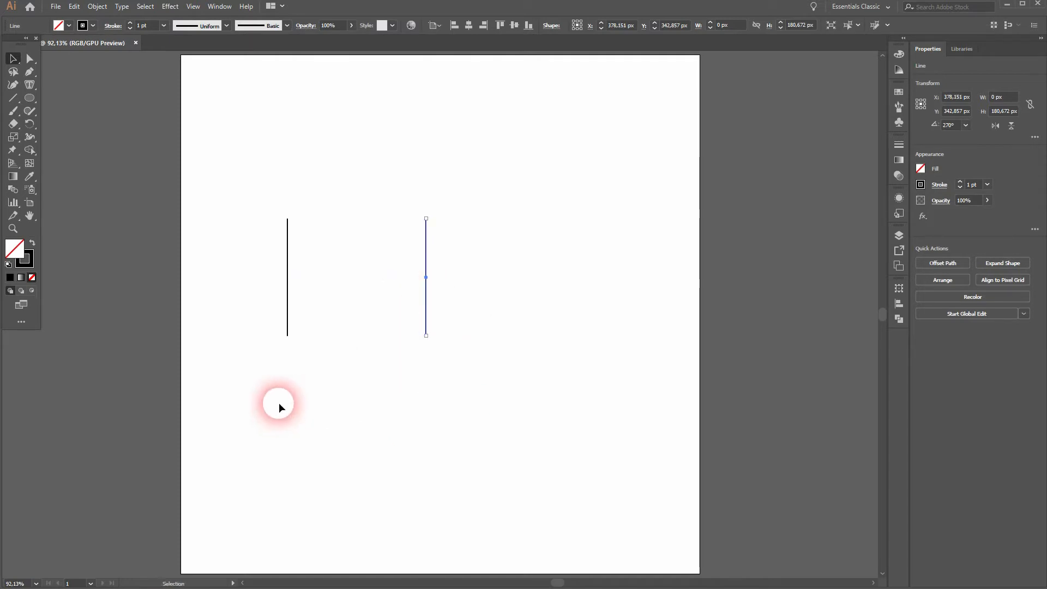
# Set the stroke weight of both vertical lines to 3 pt.
pyautogui.click(345, 377)
pyautogui.moveTo(460, 273); pyautogui.dragTo(460, 271)
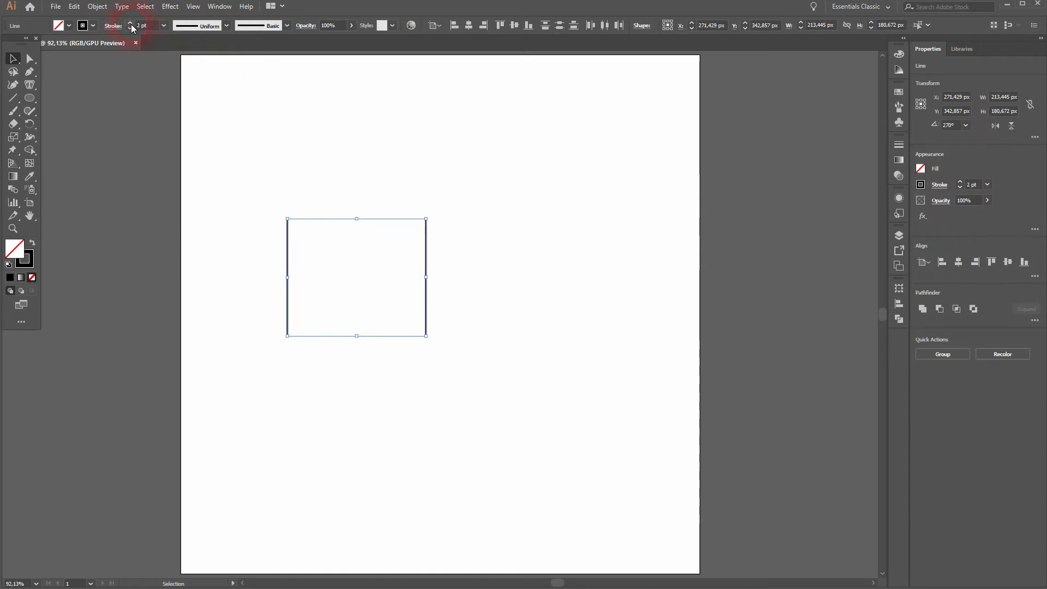
pyautogui.click(279, 370)
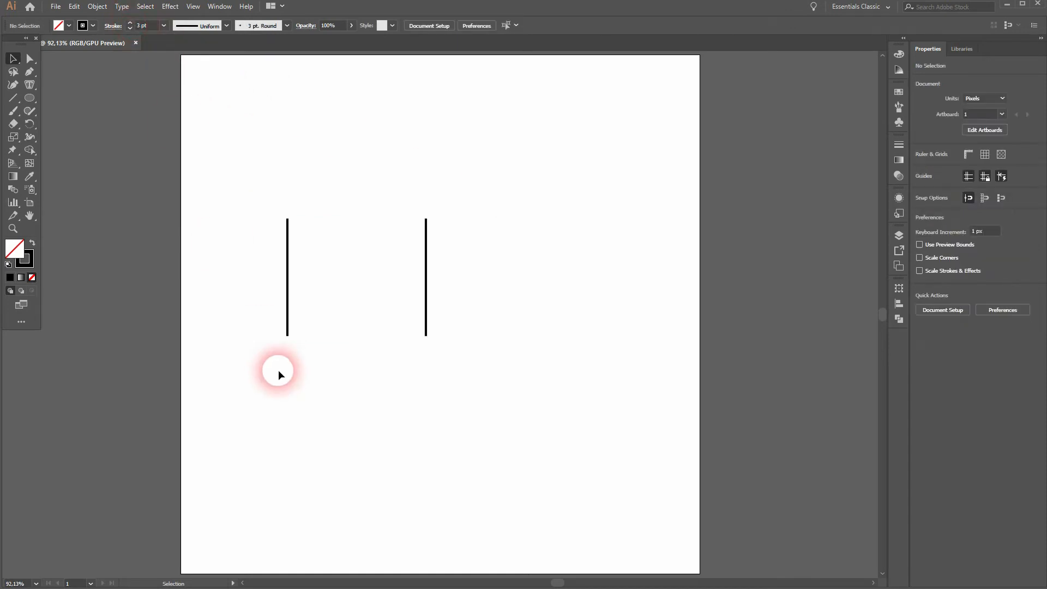
# Give both vertical lines a round cap in their stroke settings.
pyautogui.scroll(1, 298, 277)
pyautogui.moveTo(251, 372); pyautogui.dragTo(552, 235)
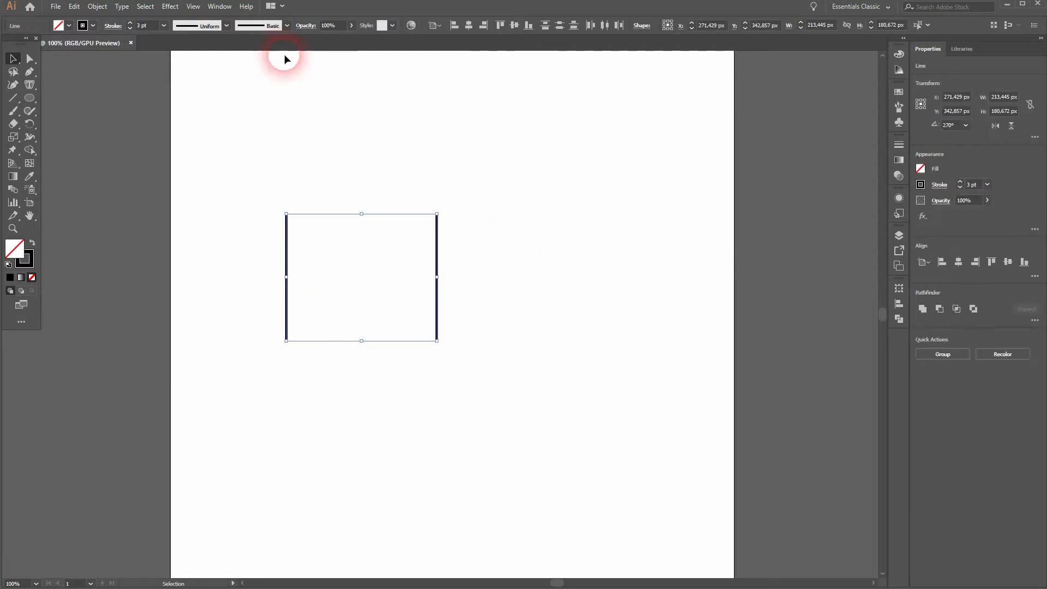
pyautogui.click(225, 7)
pyautogui.click(356, 443)
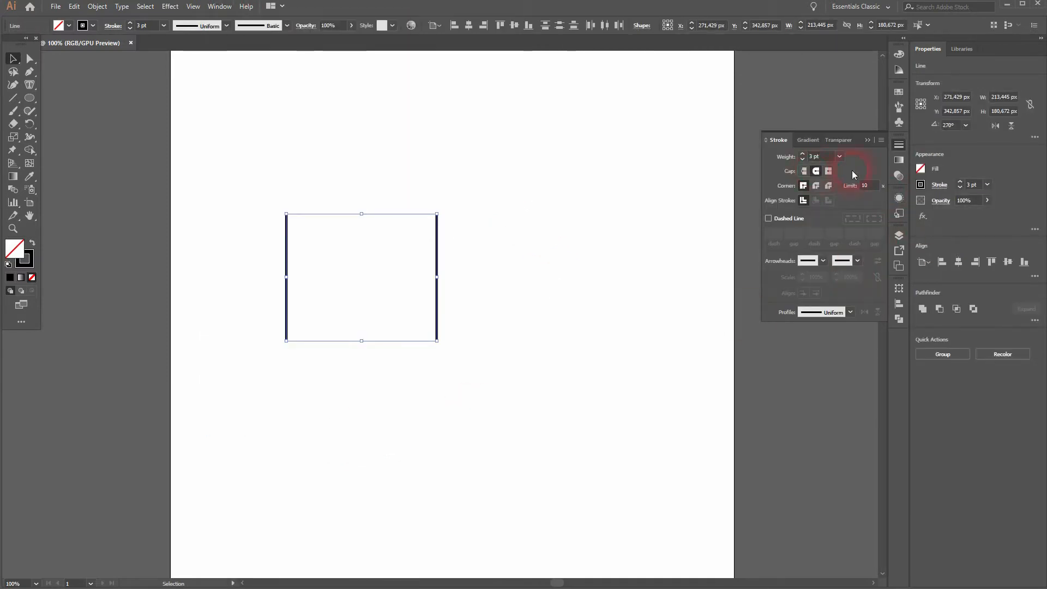
pyautogui.click(868, 140)
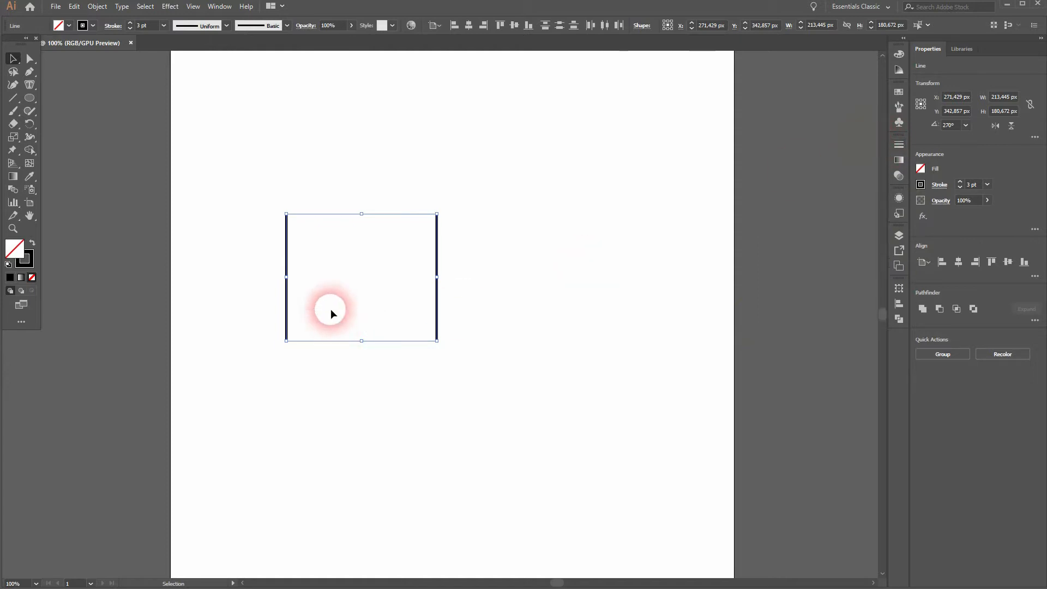
# Set the blend spacing to Specified Steps with 10 steps.
pyautogui.click(108, 8)
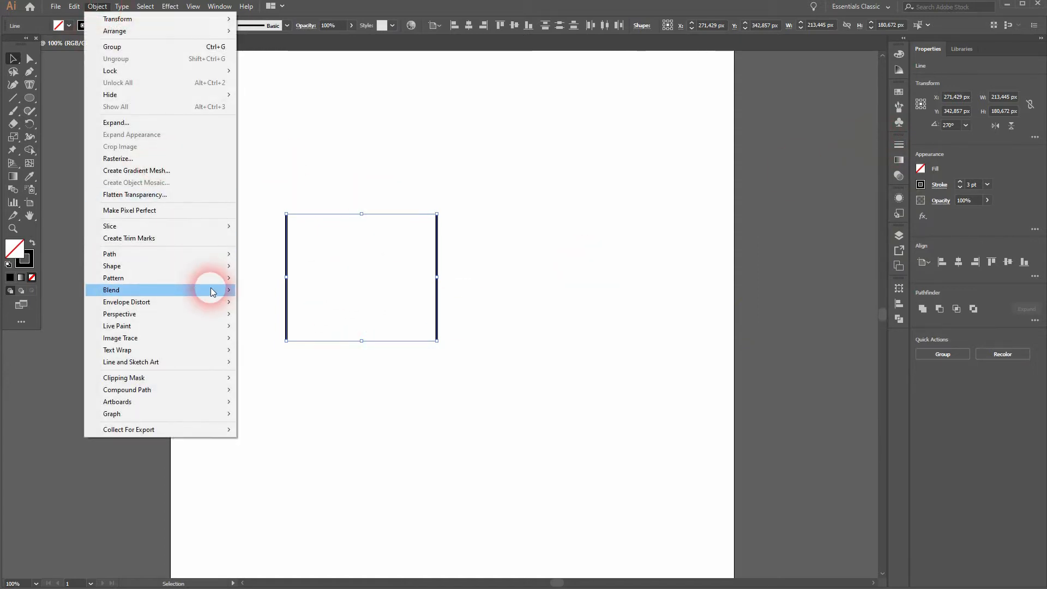
pyautogui.moveTo(211, 289)
pyautogui.click(305, 317)
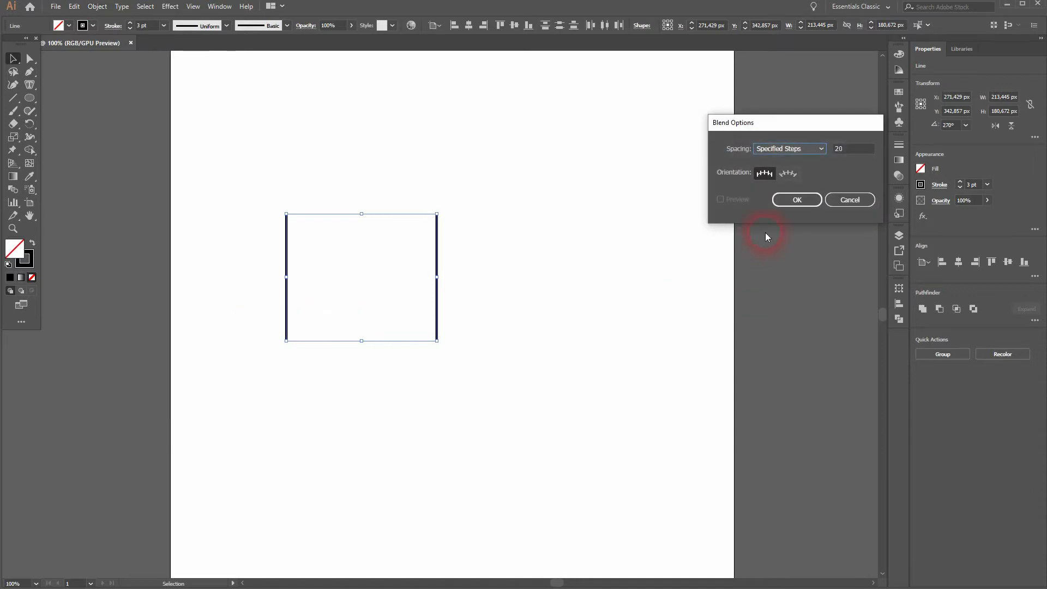
pyautogui.click(822, 147)
pyautogui.click(815, 172)
pyautogui.doubleClick(834, 151)
pyautogui.write('10')
pyautogui.click(798, 200)
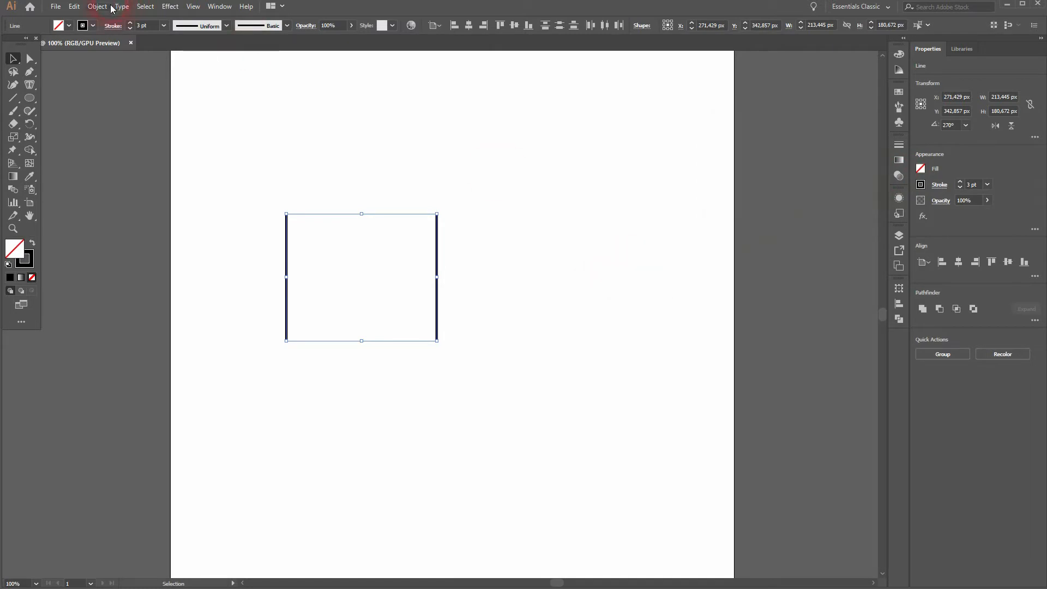
# Try a blend between the two vertical lines with 10 steps, then undo it.
pyautogui.click(99, 6)
pyautogui.moveTo(202, 290)
pyautogui.click(278, 288)
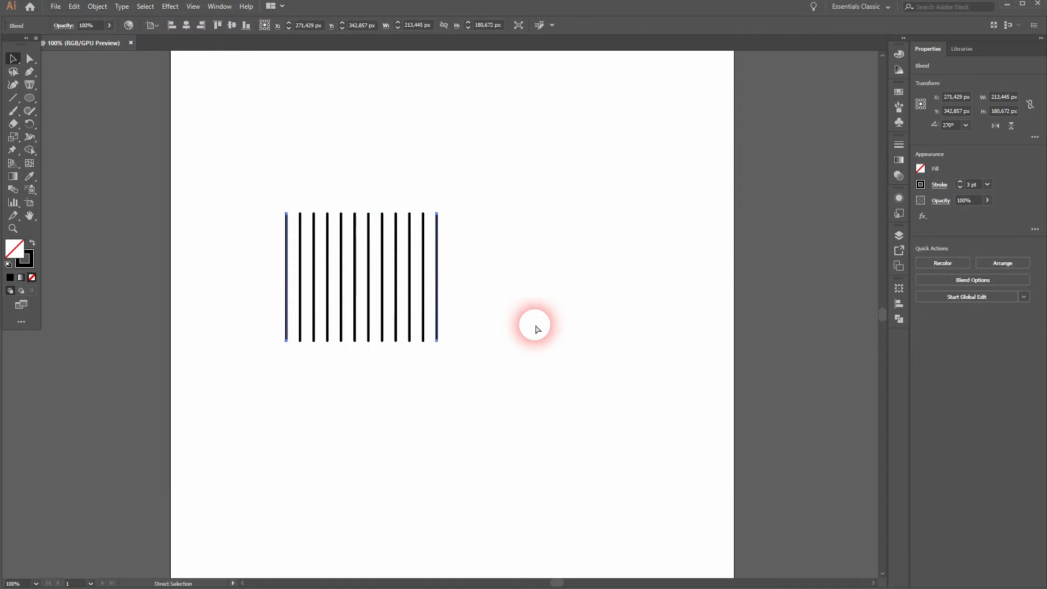
pyautogui.hotkey('ctrl', 'z')
# Change the blend spacing to 15 specified steps.
pyautogui.click(97, 6)
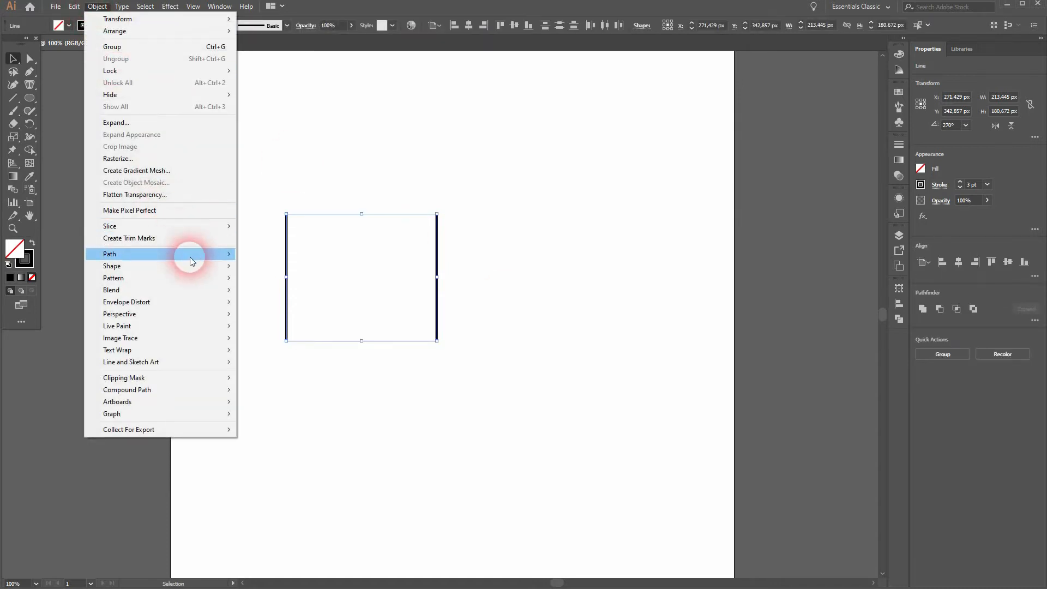
pyautogui.moveTo(201, 287)
pyautogui.click(297, 318)
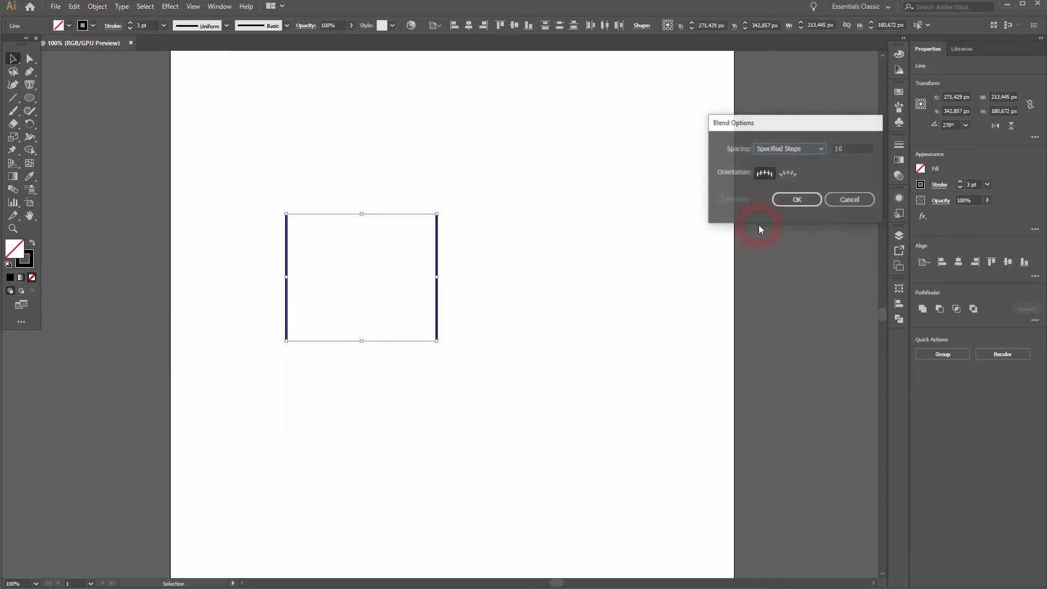
pyautogui.click(846, 154)
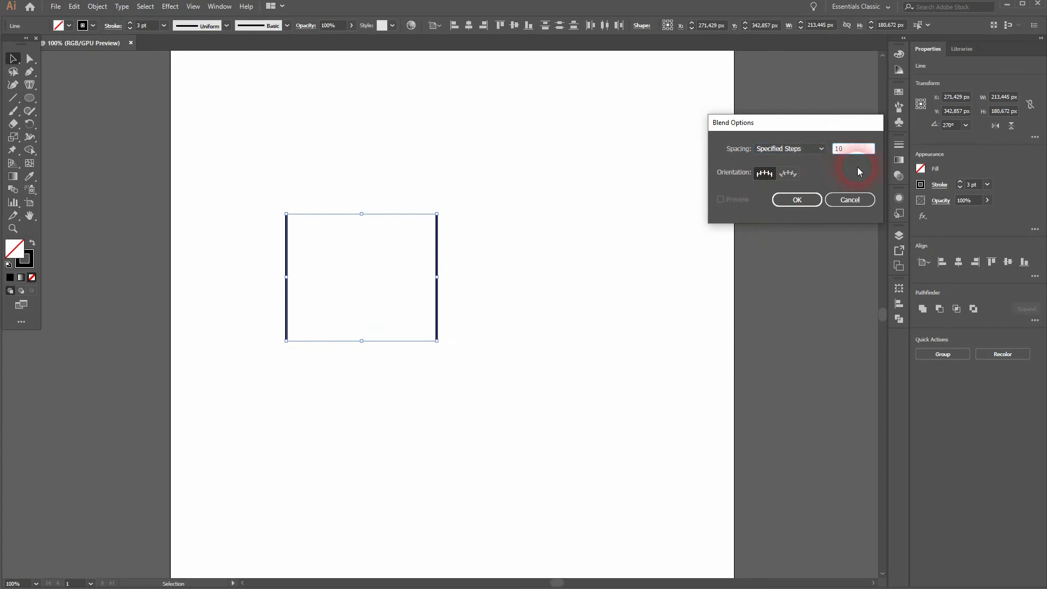
# Try blending the 3 pt lines with the new step count, then undo the blend.
pyautogui.click(104, 6)
pyautogui.click(208, 272)
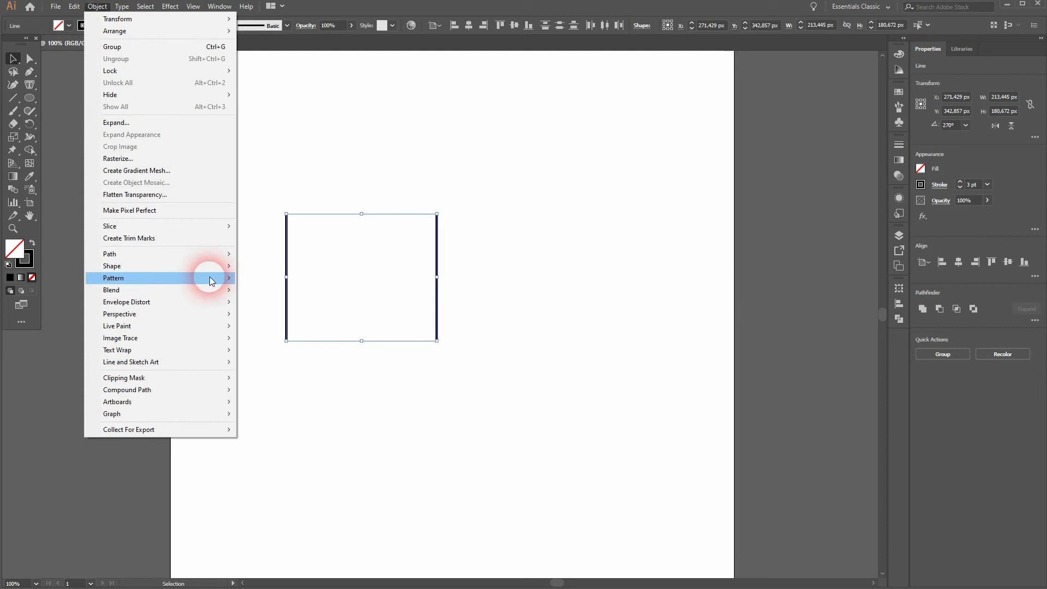
pyautogui.moveTo(215, 288)
pyautogui.click(276, 284)
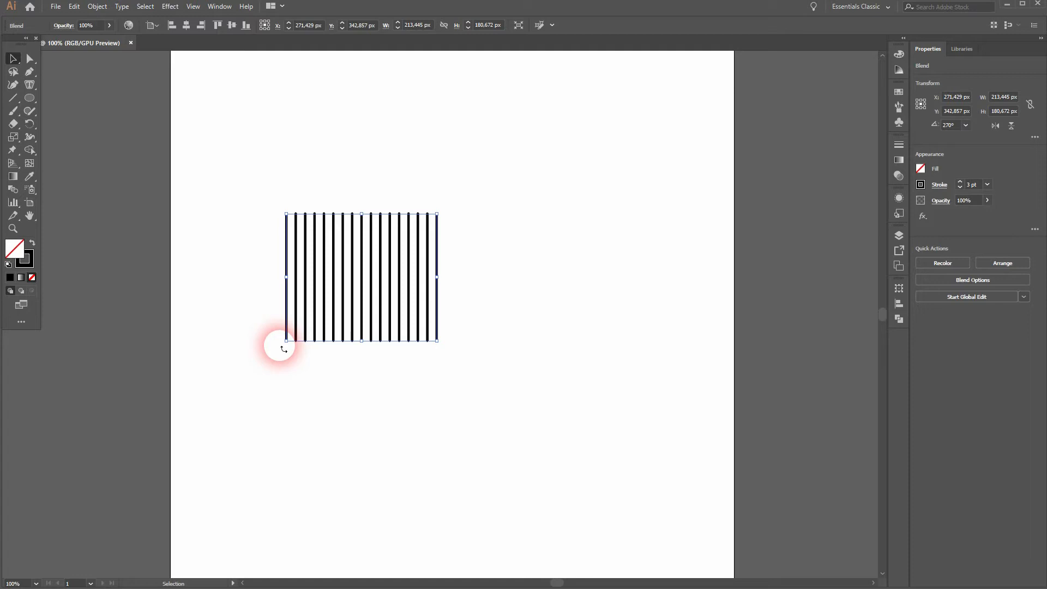
pyautogui.hotkey('ctrl', 'z')
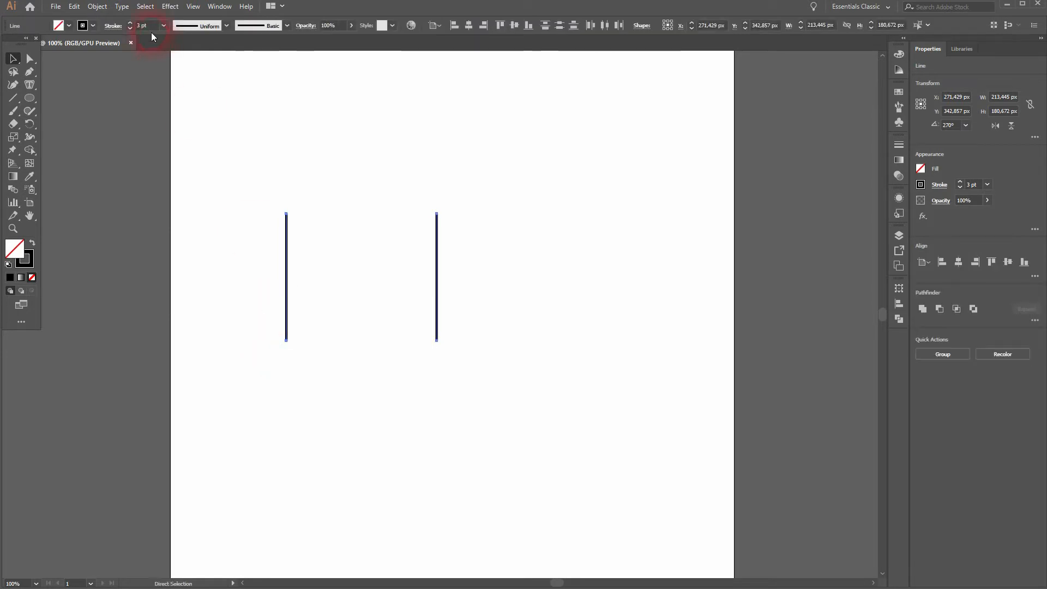
# Set the stroke of both lines to 4 pt and make a blend between them.
pyautogui.press('v')
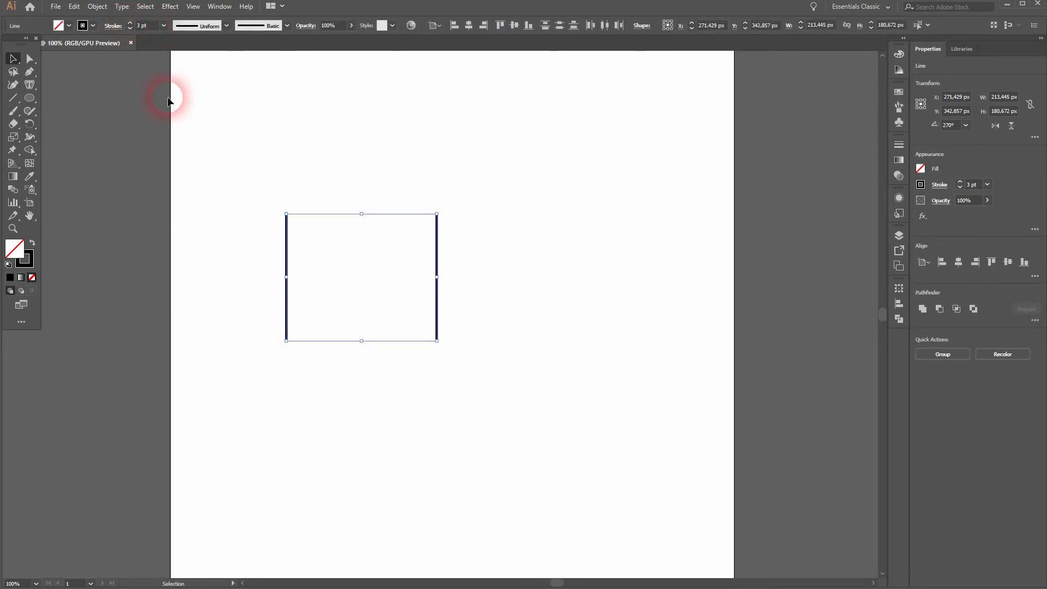
pyautogui.click(91, 7)
pyautogui.moveTo(228, 299)
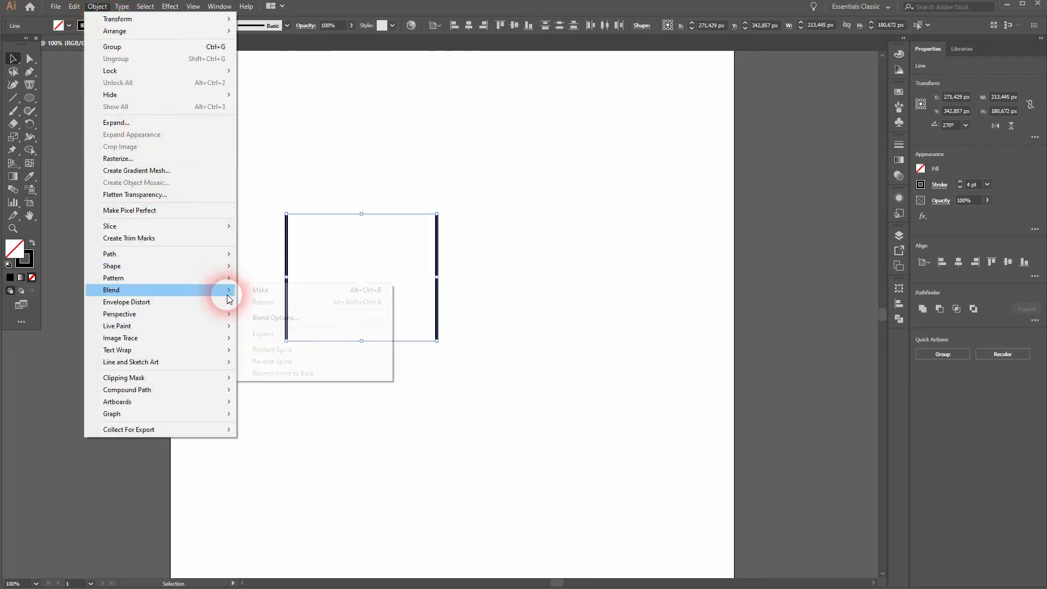
pyautogui.click(302, 293)
pyautogui.click(271, 389)
# Expand the line blend with Object, Fill and Stroke enabled.
pyautogui.moveTo(239, 376); pyautogui.dragTo(448, 256)
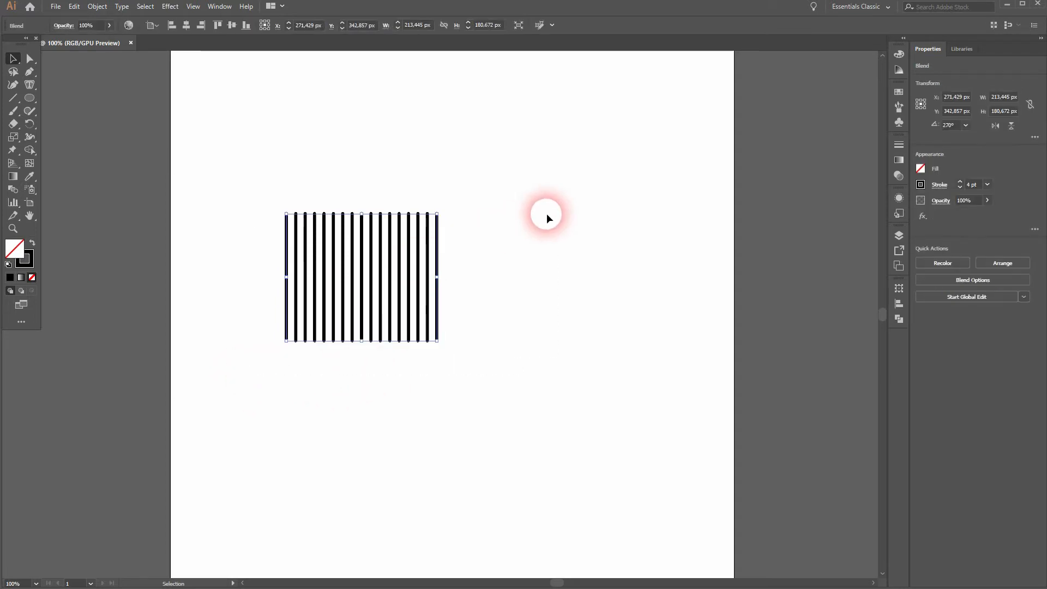
pyautogui.click(97, 8)
pyautogui.click(155, 122)
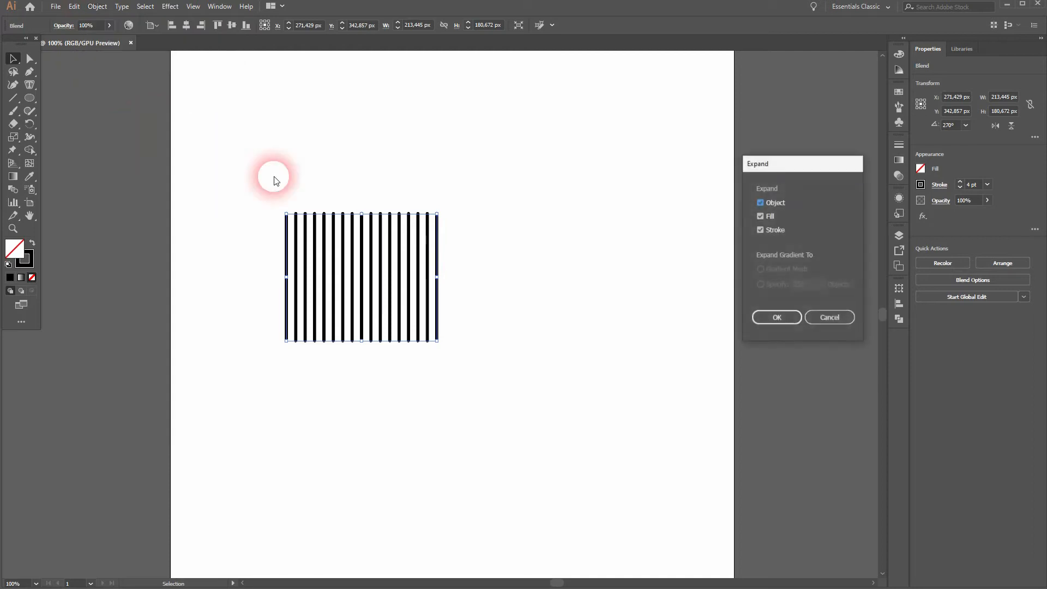
pyautogui.click(777, 318)
pyautogui.click(463, 358)
# Ungroup the expanded set of vertical lines.
pyautogui.click(346, 276)
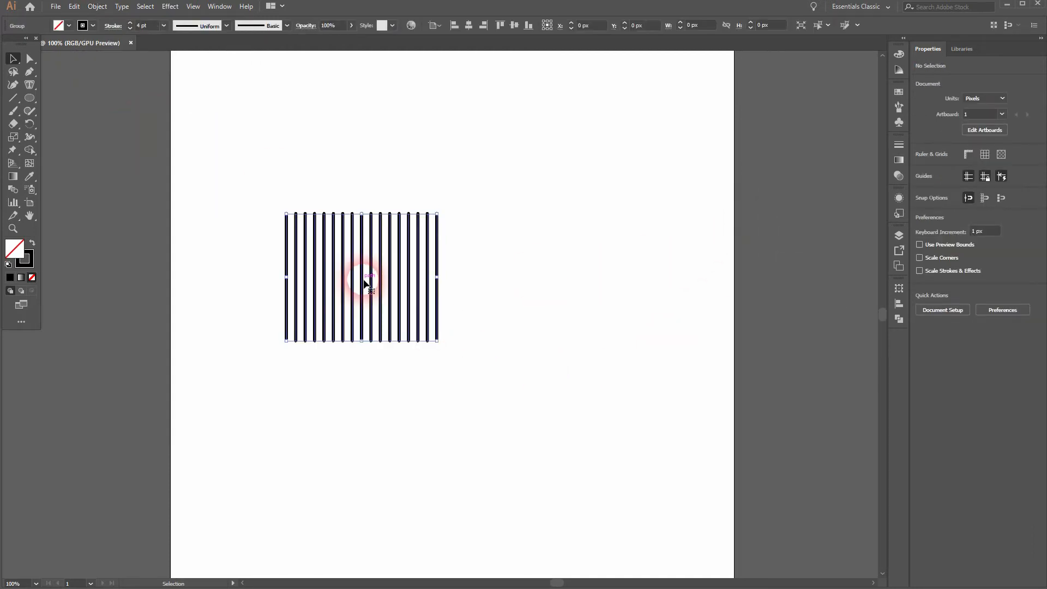
pyautogui.rightClick(364, 280)
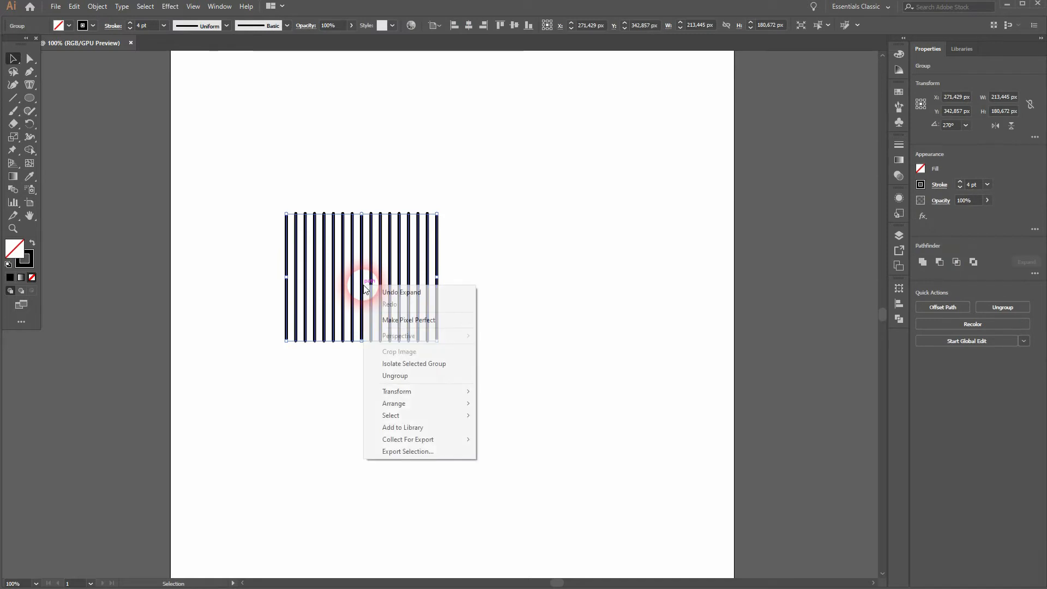
pyautogui.click(446, 377)
pyautogui.click(595, 339)
# Center the whole set of vertical lines horizontally and vertically on the artboard.
pyautogui.moveTo(471, 268); pyautogui.dragTo(460, 243)
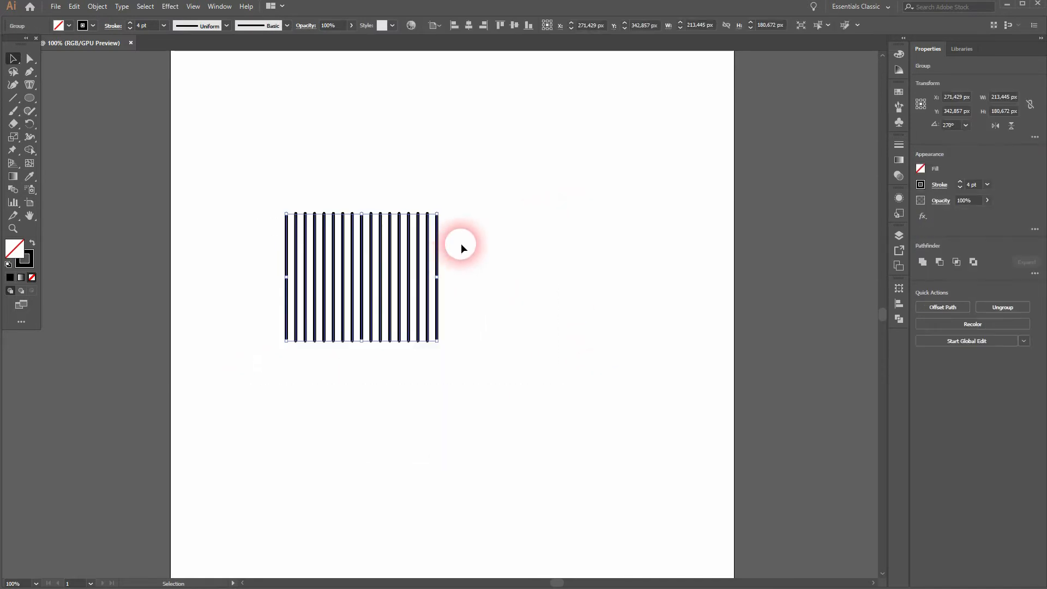
pyautogui.click(469, 25)
pyautogui.click(513, 25)
pyautogui.click(613, 238)
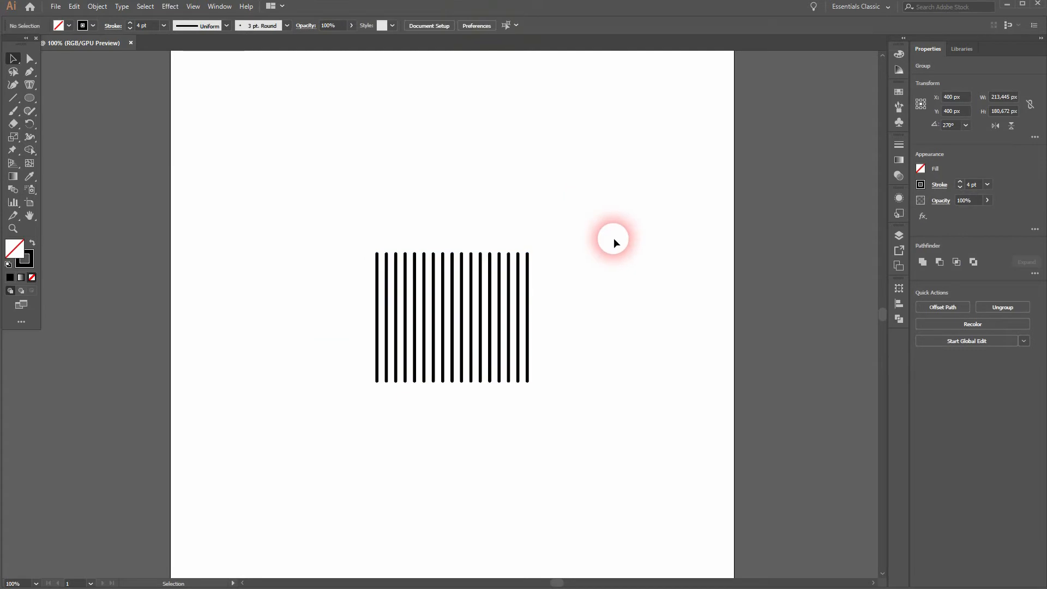
# Draw a rounded rectangle about 247 × 56 px and center it horizontally and vertically on the artboard.
pyautogui.click(35, 97)
pyautogui.click(128, 110)
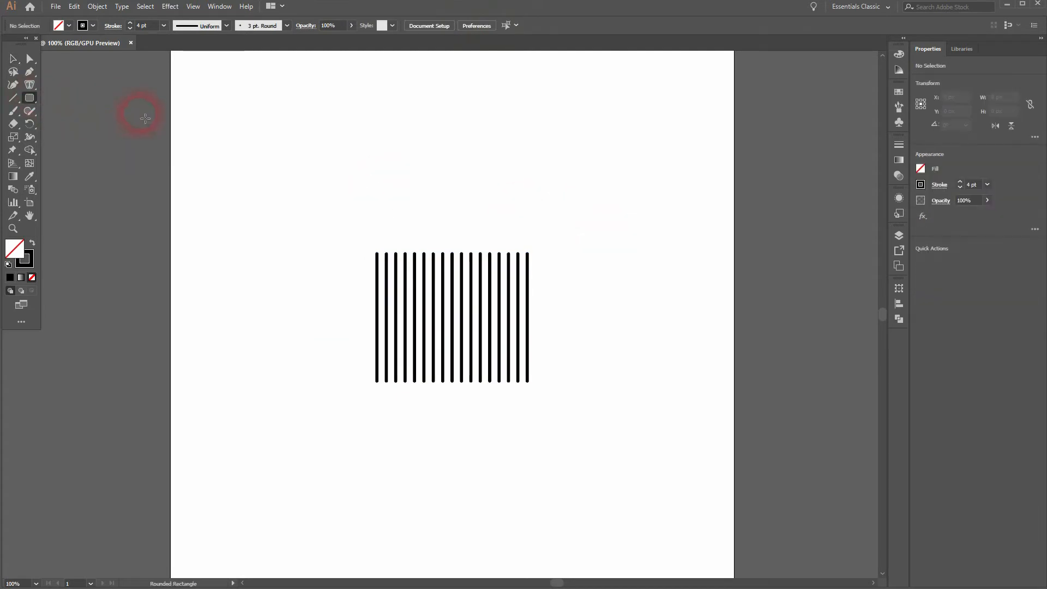
pyautogui.moveTo(274, 165); pyautogui.dragTo(446, 205)
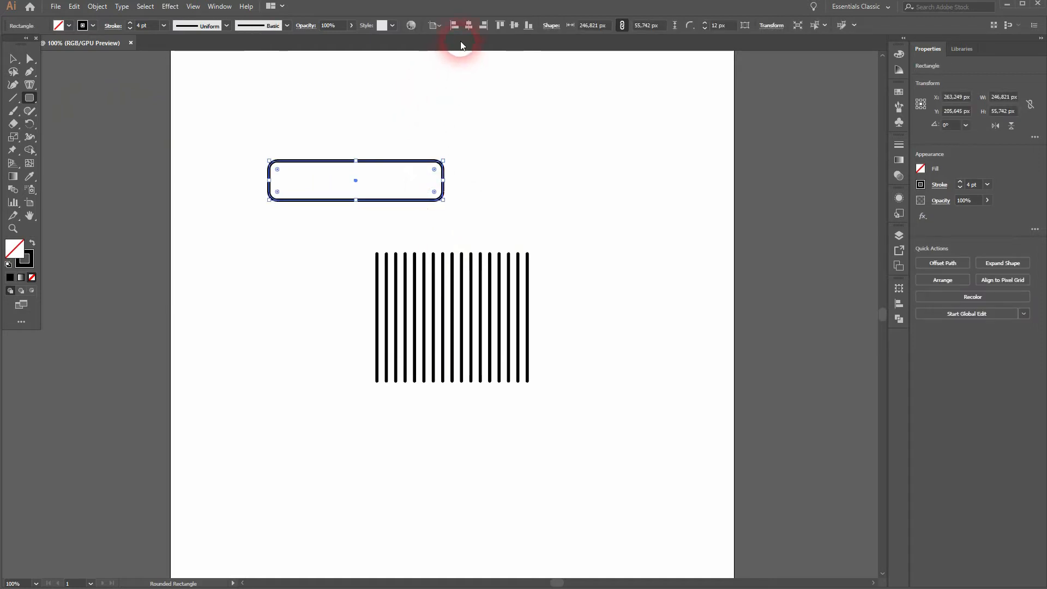
pyautogui.click(469, 25)
pyautogui.click(514, 27)
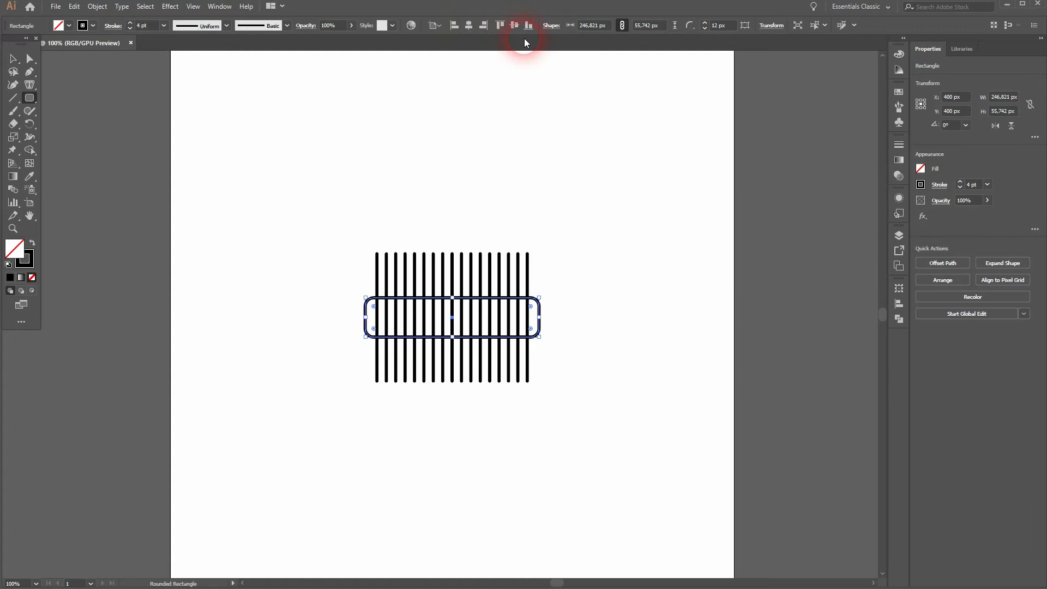
# Using outline view, shrink the rounded rectangle to about 213 × 52 px so its side edges meet the outermost lines, and return to preview.
pyautogui.scroll(2, 520, 289)
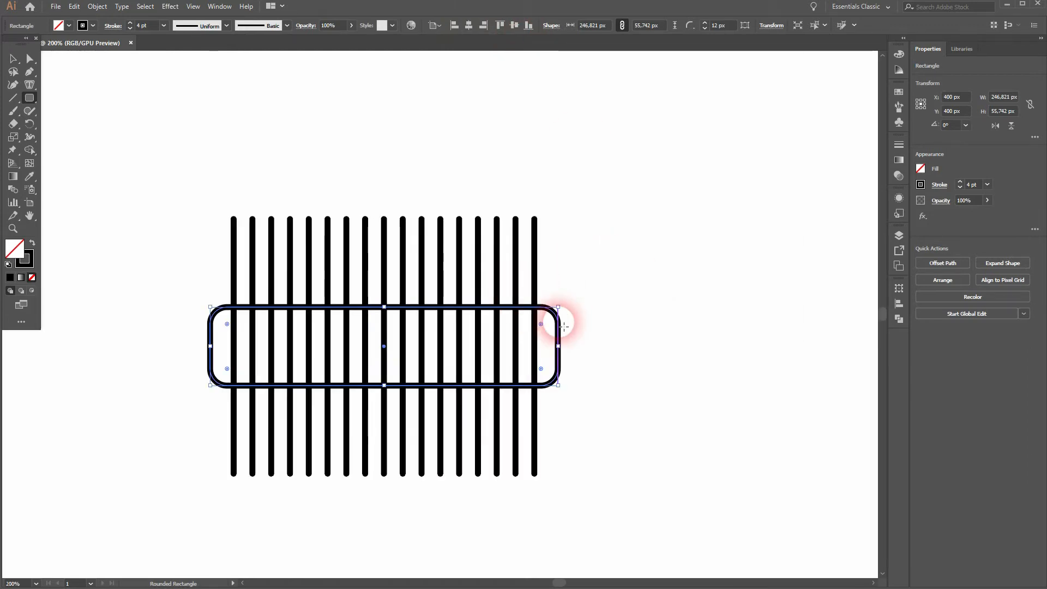
pyautogui.hotkey('ctrl', 'y')
pyautogui.scroll(2, 546, 352)
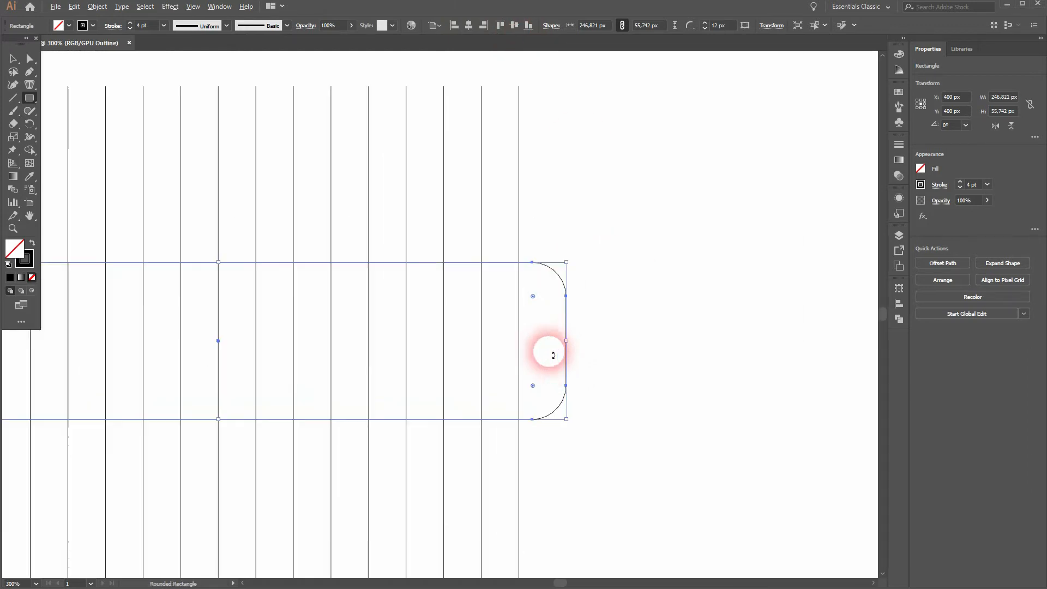
pyautogui.moveTo(568, 340); pyautogui.dragTo(519, 338)
pyautogui.moveTo(294, 285); pyautogui.dragTo(633, 337)
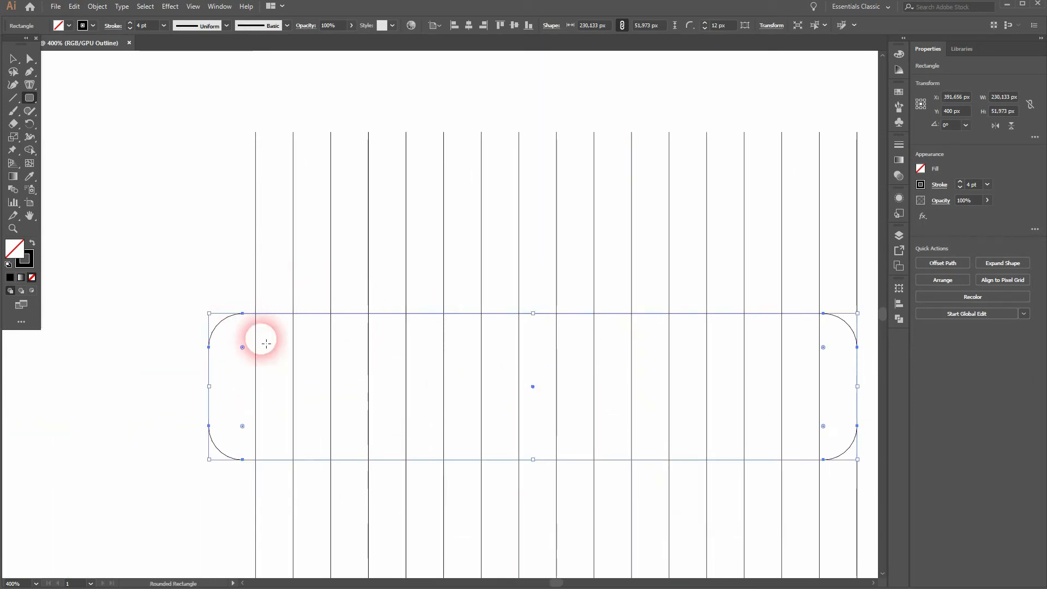
pyautogui.moveTo(209, 386); pyautogui.dragTo(256, 402)
pyautogui.hotkey('ctrl', '0')
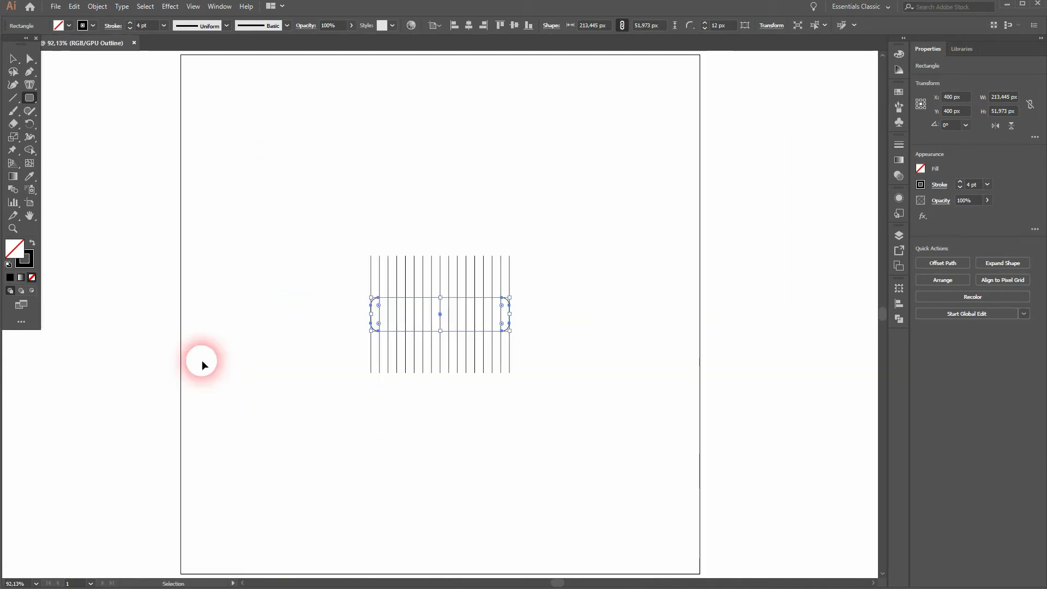
pyautogui.hotkey('ctrl', 'y')
pyautogui.scroll(2, 378, 382)
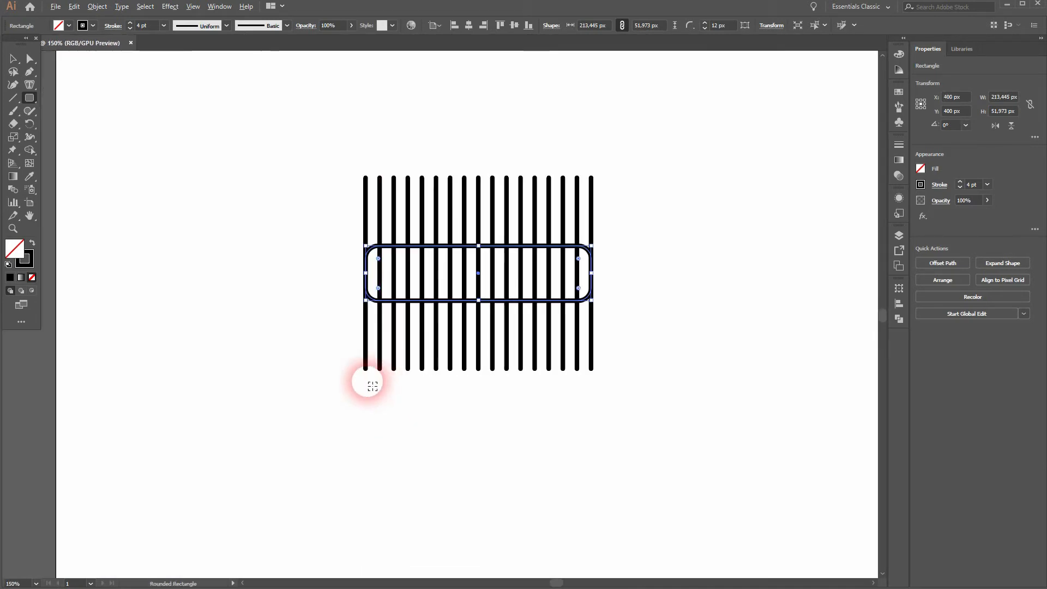
# Round the rectangle's corners fully so that it becomes a pill shape.
pyautogui.press('v')
pyautogui.click(297, 287)
pyautogui.click(376, 301)
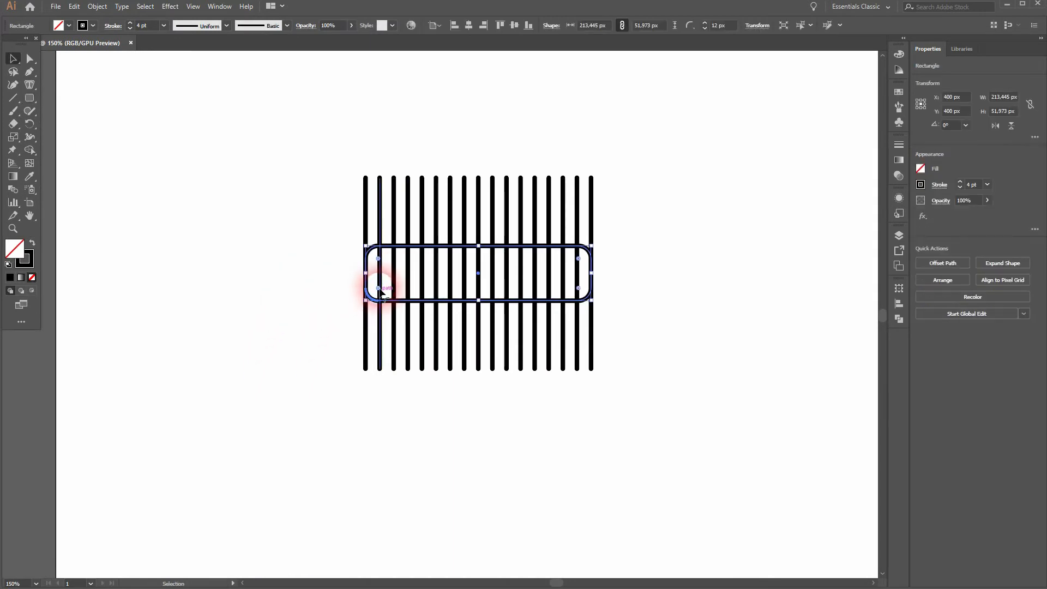
pyautogui.click(715, 304)
pyautogui.scroll(1, 656, 234)
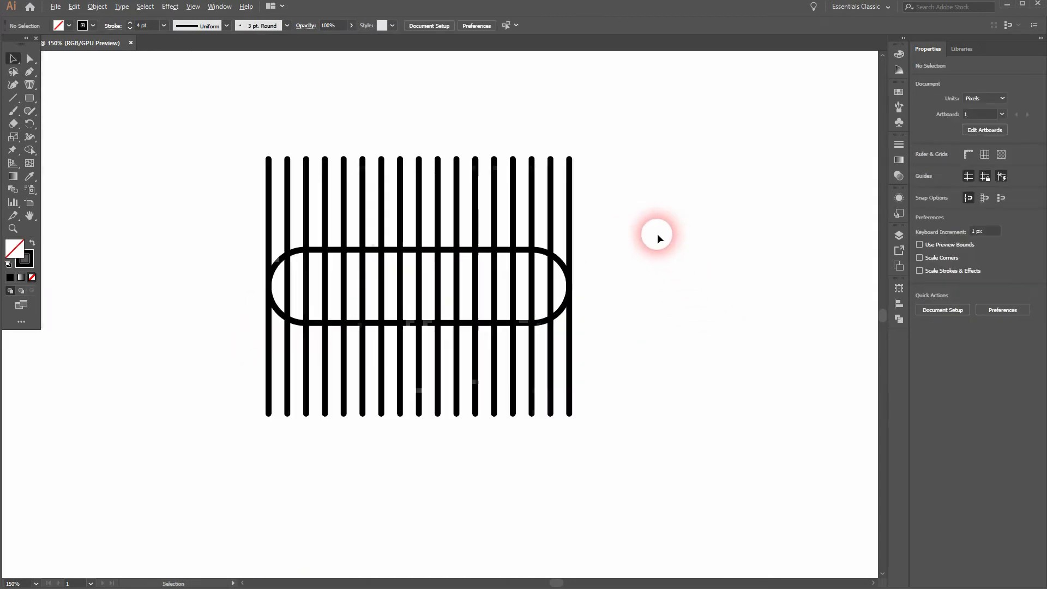
# Rotate the pill shape to 45° across the vertical lines and swap its stroke and fill to make it solid black.
pyautogui.moveTo(194, 260); pyautogui.dragTo(250, 280)
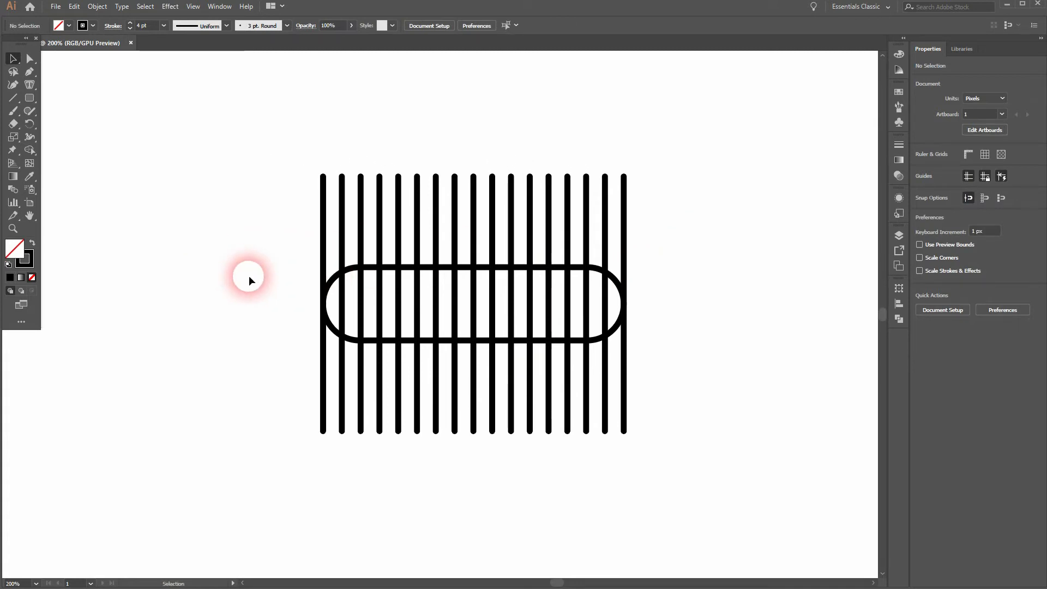
pyautogui.click(625, 281)
pyautogui.moveTo(628, 264); pyautogui.dragTo(540, 207)
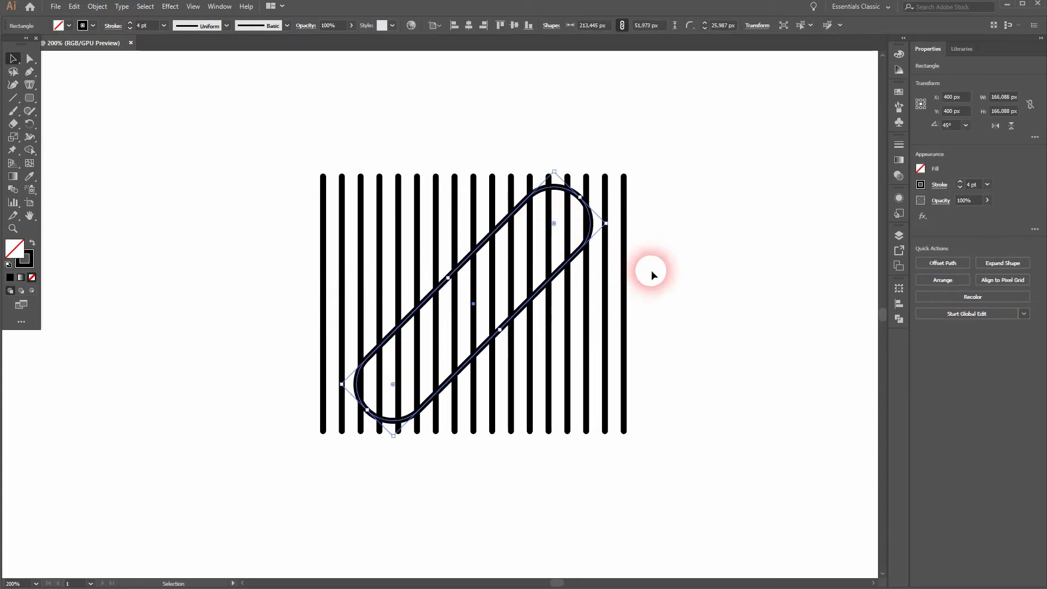
pyautogui.click(253, 484)
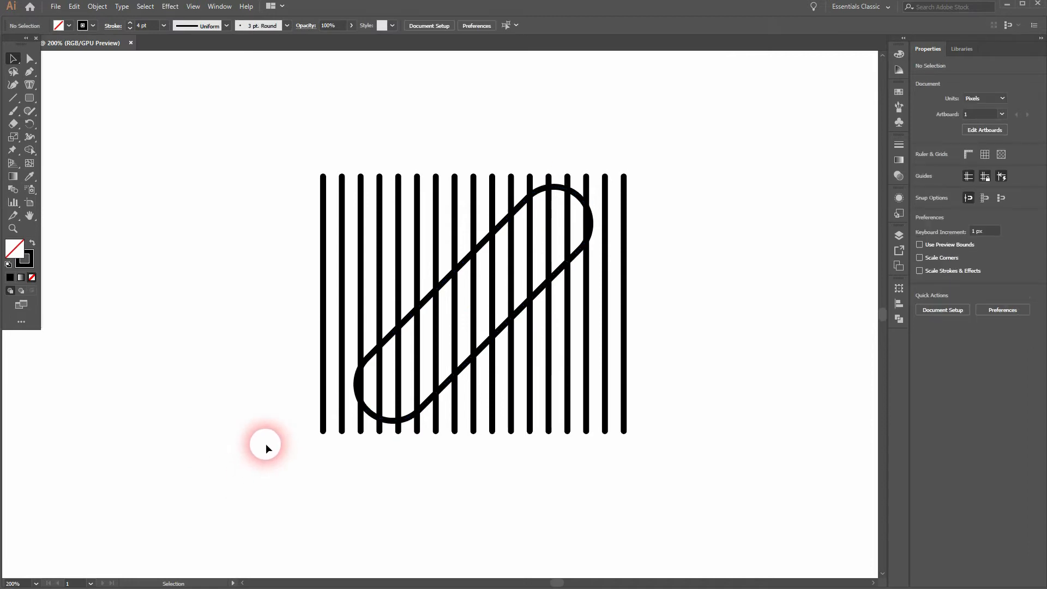
pyautogui.click(449, 282)
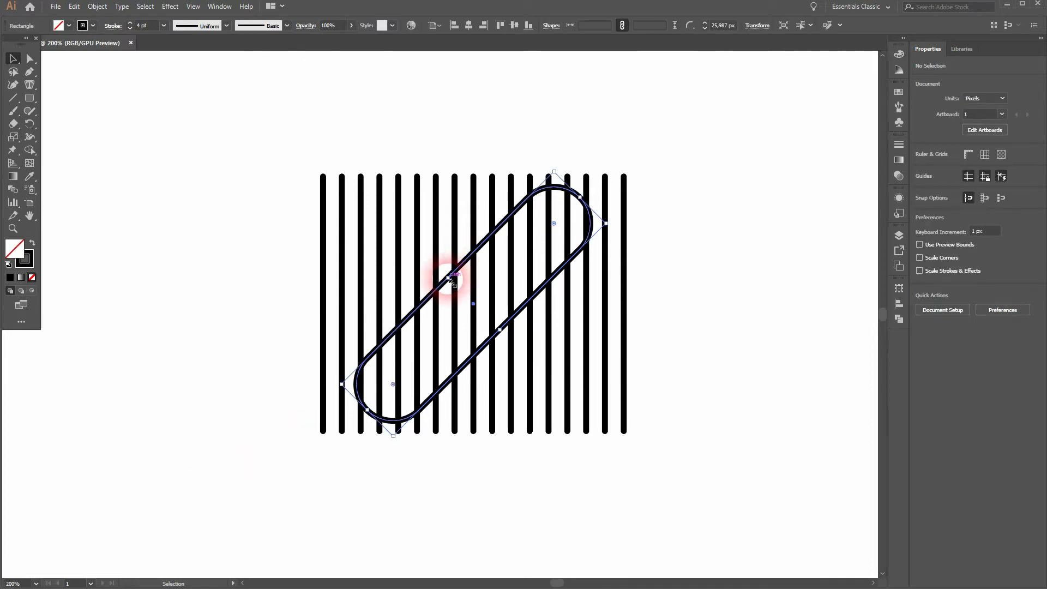
pyautogui.click(33, 243)
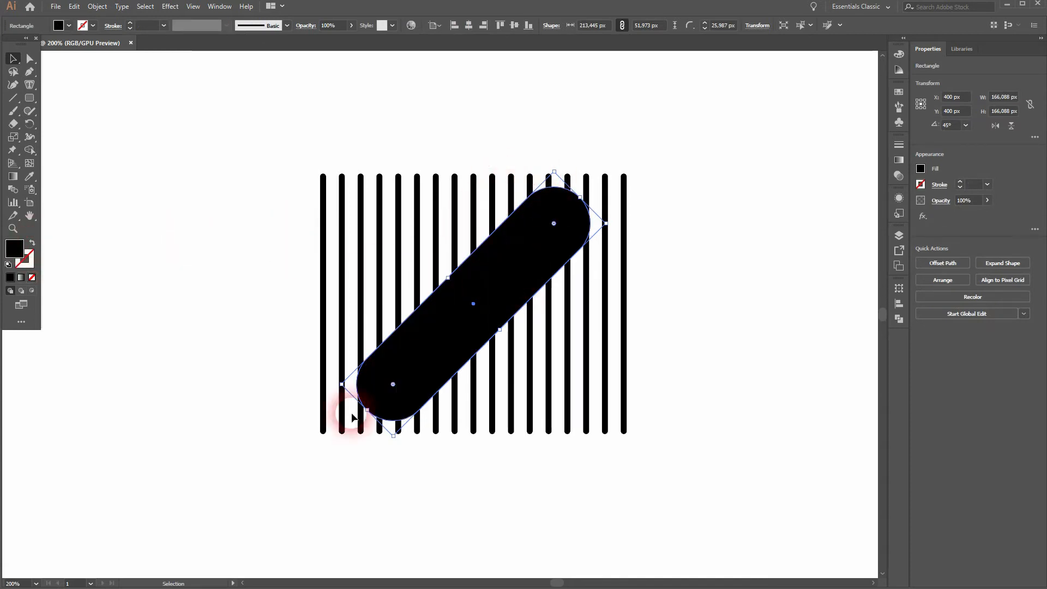
# Trim away all parts of the vertical lines outside the black pill with the Shape Builder tool.
pyautogui.moveTo(238, 480); pyautogui.dragTo(764, 97)
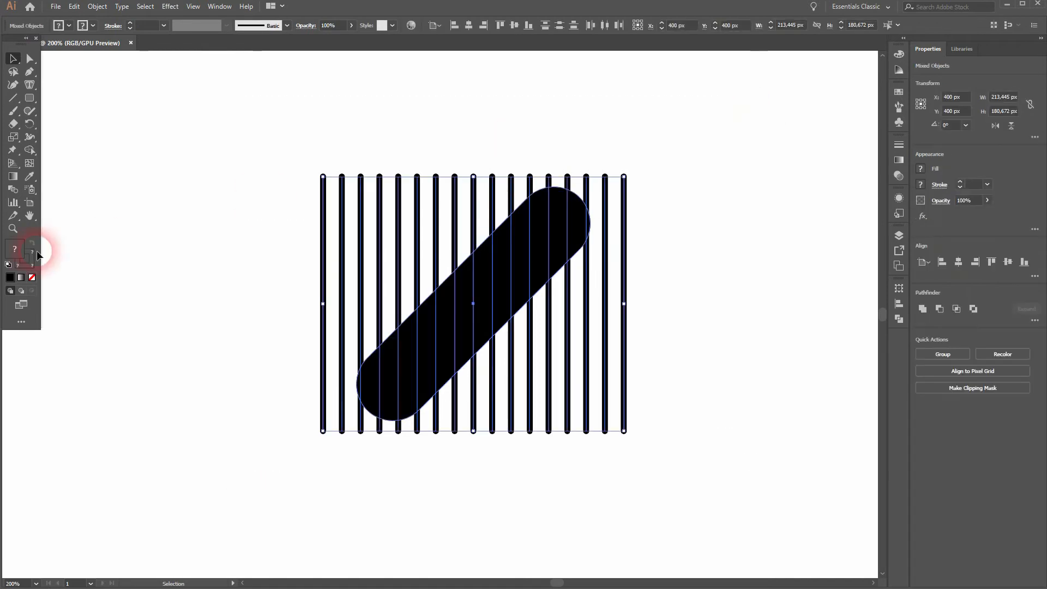
pyautogui.moveTo(30, 150); pyautogui.dragTo(91, 149)
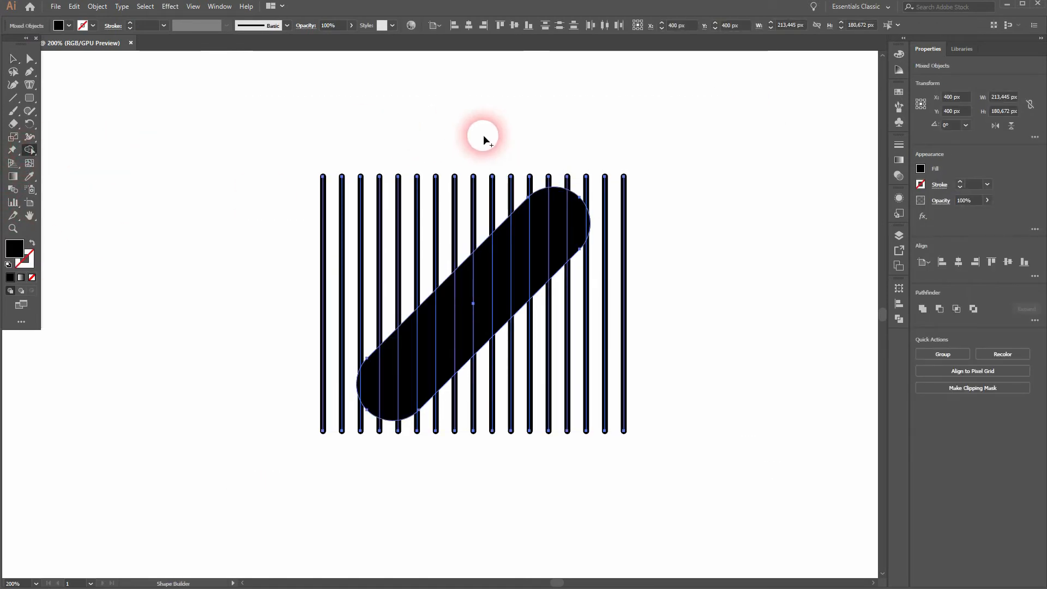
pyautogui.moveTo(562, 152)
pyautogui.mouseDown()
pyautogui.moveTo(409, 250)
pyautogui.moveTo(300, 369)
pyautogui.mouseUp()
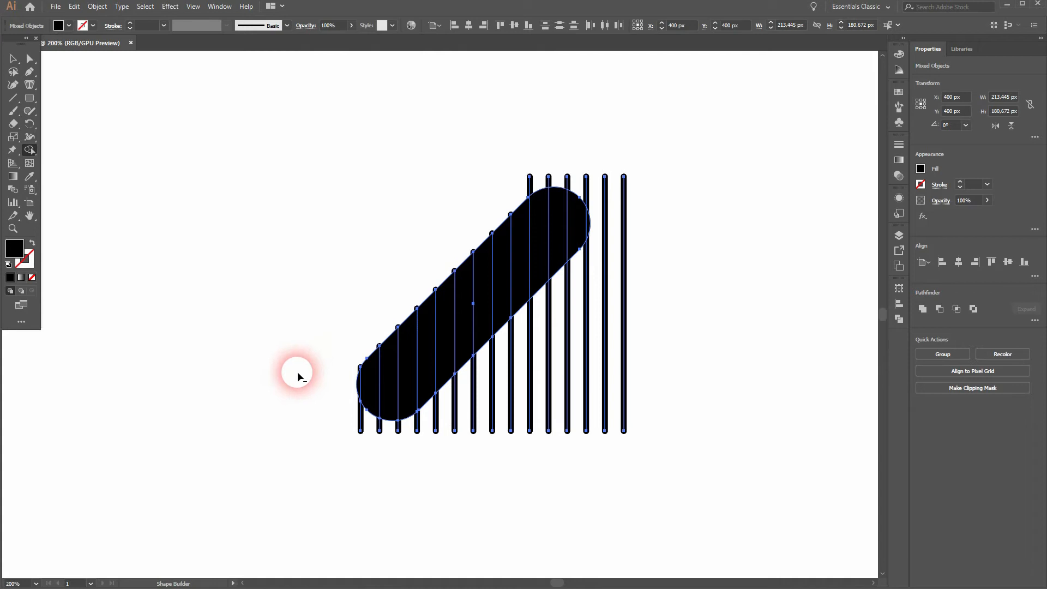
pyautogui.moveTo(375, 453)
pyautogui.mouseDown()
pyautogui.moveTo(666, 304)
pyautogui.moveTo(672, 211)
pyautogui.mouseUp()
pyautogui.moveTo(603, 188)
pyautogui.mouseDown()
pyautogui.moveTo(542, 175)
pyautogui.moveTo(519, 182)
pyautogui.mouseUp()
pyautogui.moveTo(468, 402)
pyautogui.mouseDown()
pyautogui.moveTo(381, 432)
pyautogui.moveTo(331, 413)
pyautogui.moveTo(308, 431)
pyautogui.mouseUp()
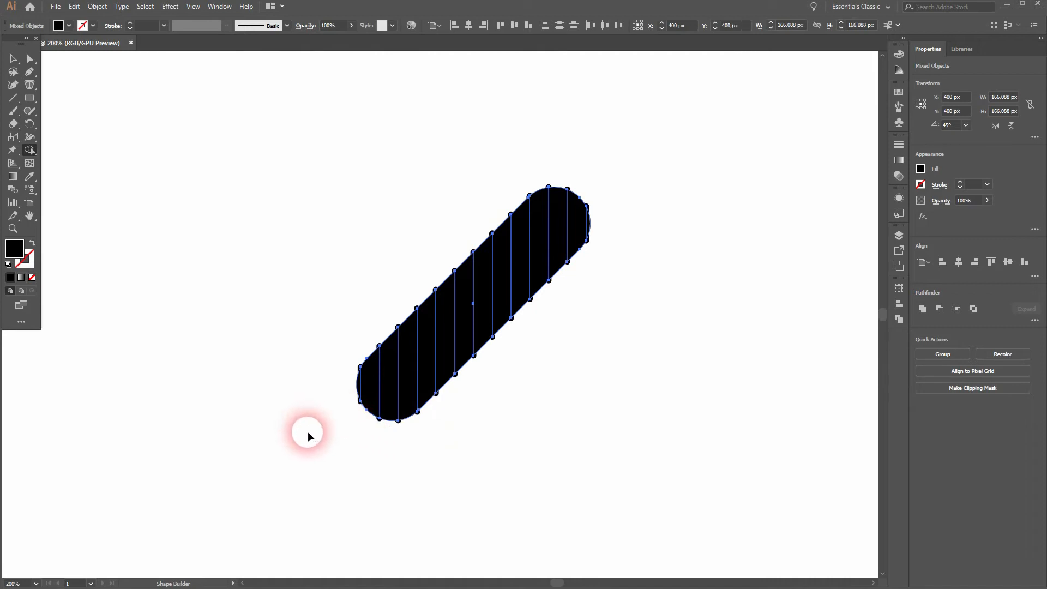
pyautogui.press('v')
pyautogui.click(227, 402)
# Rotate the black pill to 135° so it crosses the trimmed lines, and center it horizontally and vertically on the artboard.
pyautogui.moveTo(579, 229); pyautogui.dragTo(797, 284)
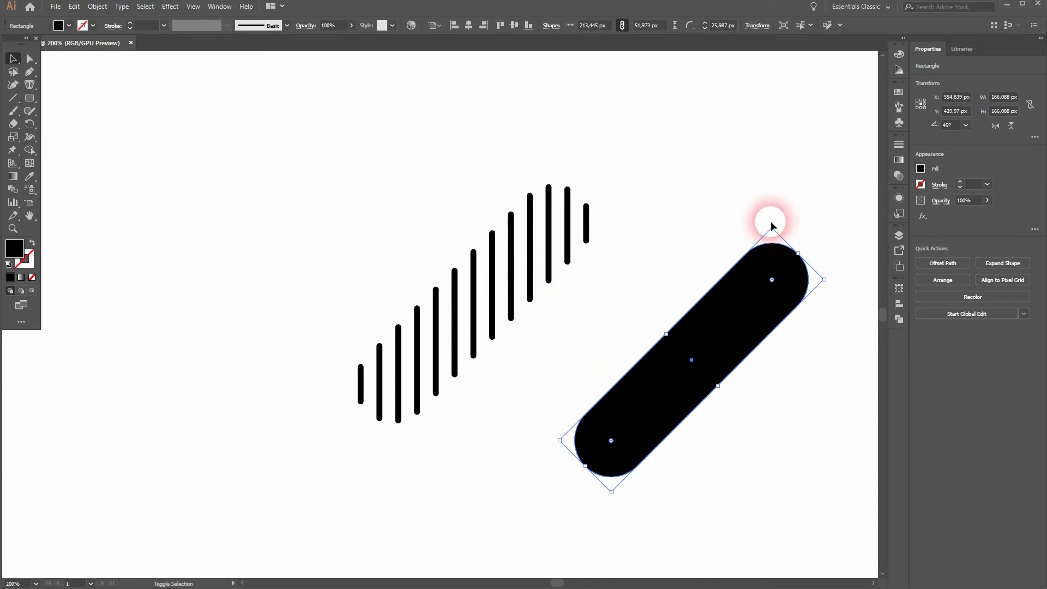
pyautogui.moveTo(777, 220); pyautogui.dragTo(564, 267)
pyautogui.click(470, 26)
pyautogui.click(514, 27)
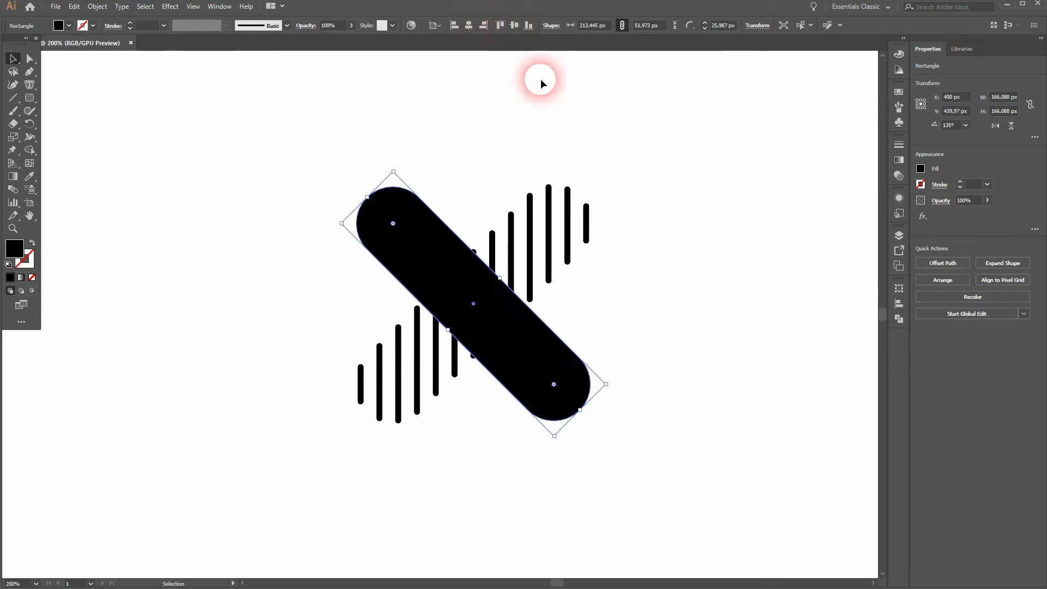
pyautogui.click(662, 329)
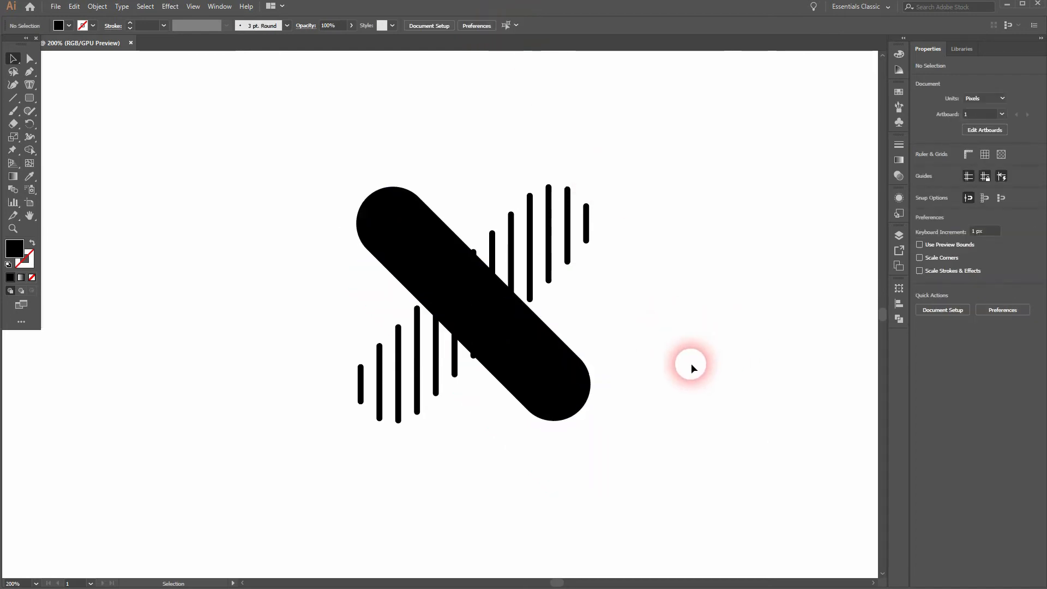
# Send the black pill behind the lines and fill it with orange.
pyautogui.click(571, 408)
pyautogui.rightClick(392, 254)
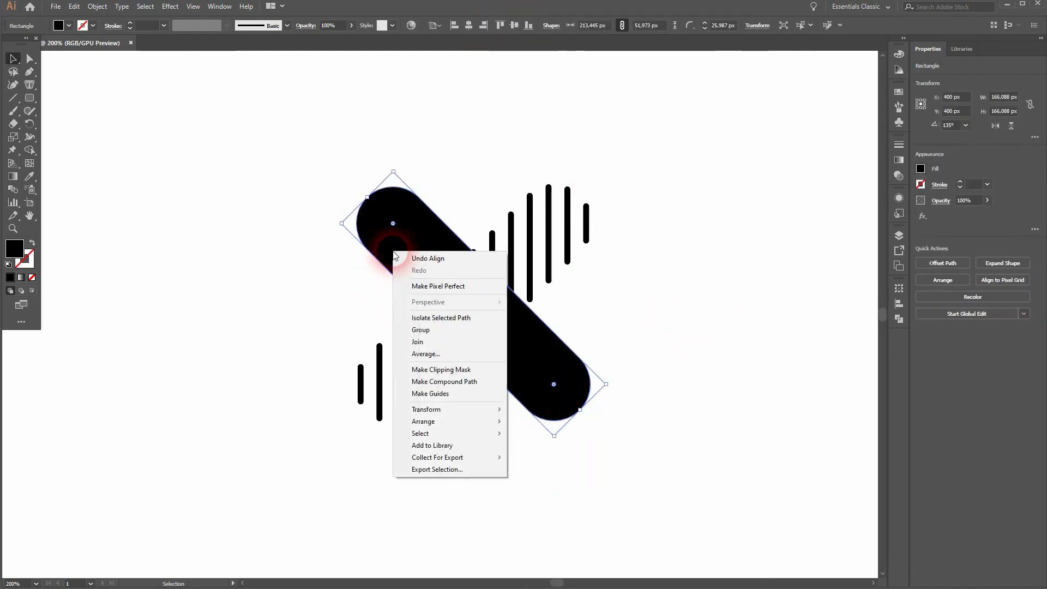
pyautogui.moveTo(482, 422)
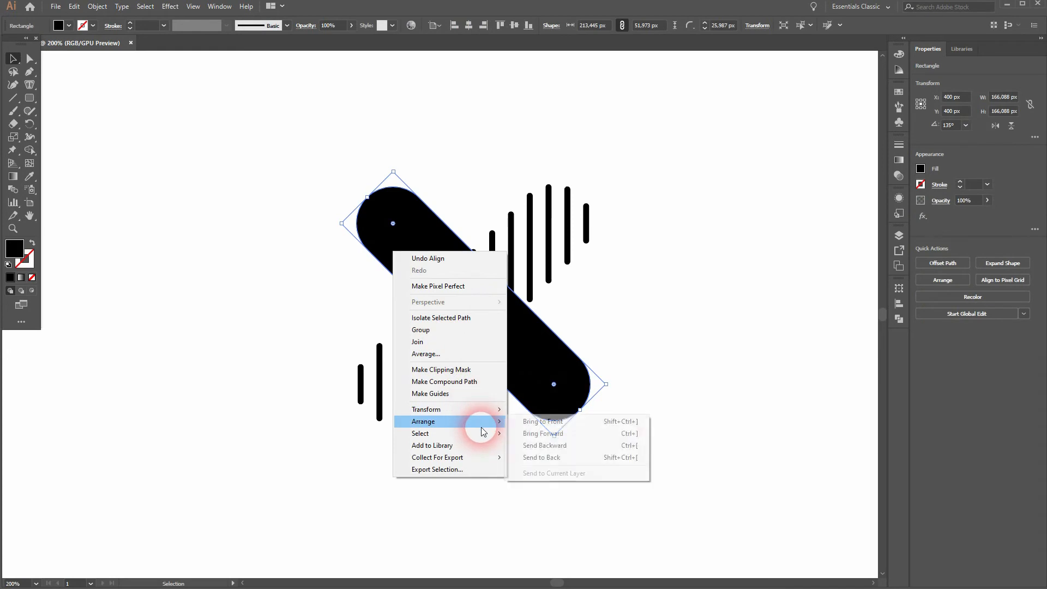
pyautogui.click(597, 458)
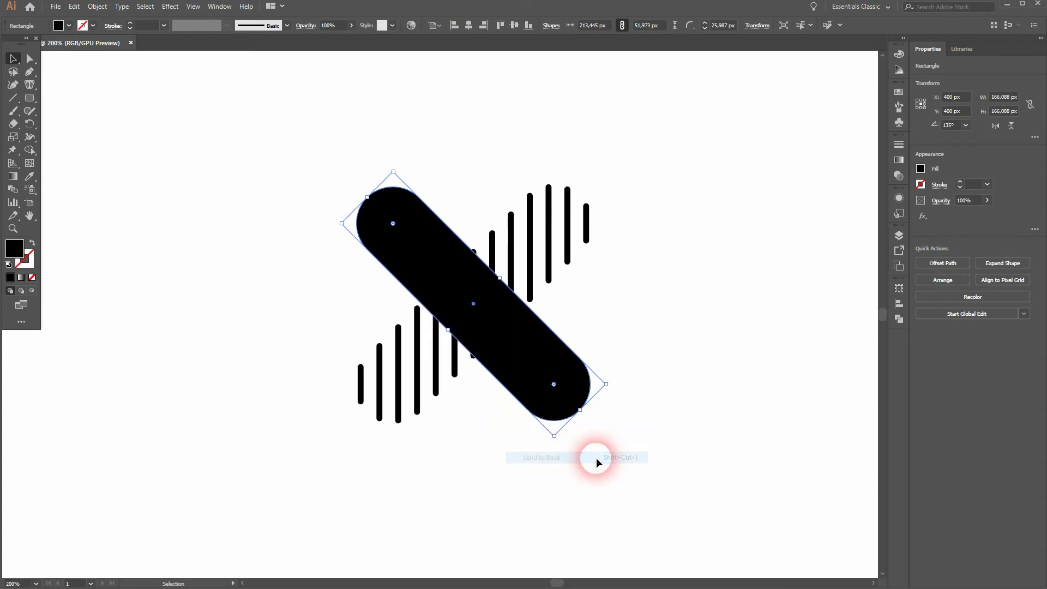
pyautogui.click(58, 25)
pyautogui.click(39, 60)
# Change the stroke color of the vertical line group to the orange-red swatch R=241 G=90 B=36.
pyautogui.click(339, 367)
pyautogui.click(380, 382)
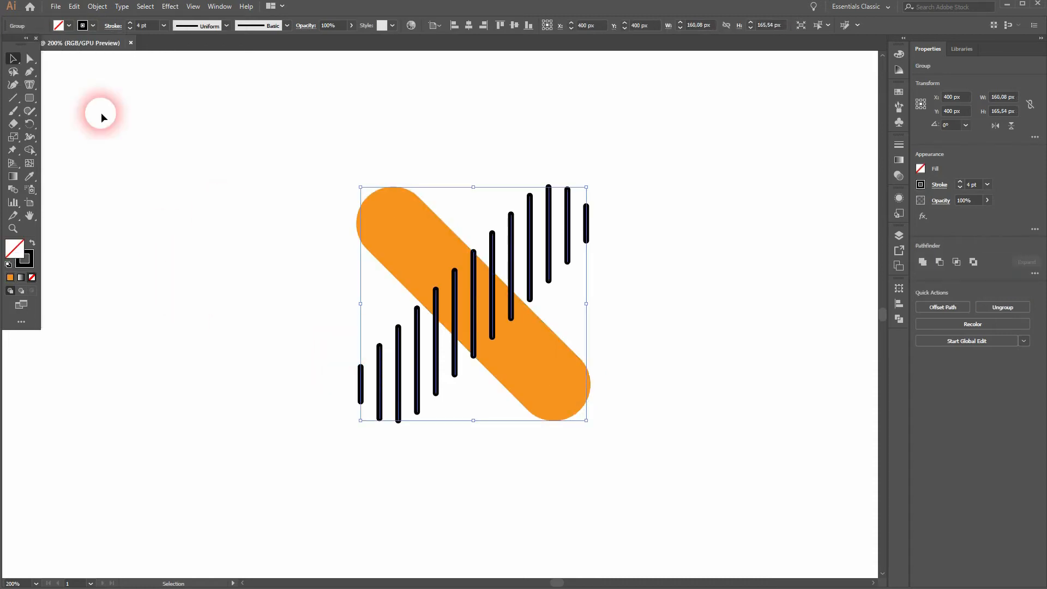
pyautogui.click(91, 25)
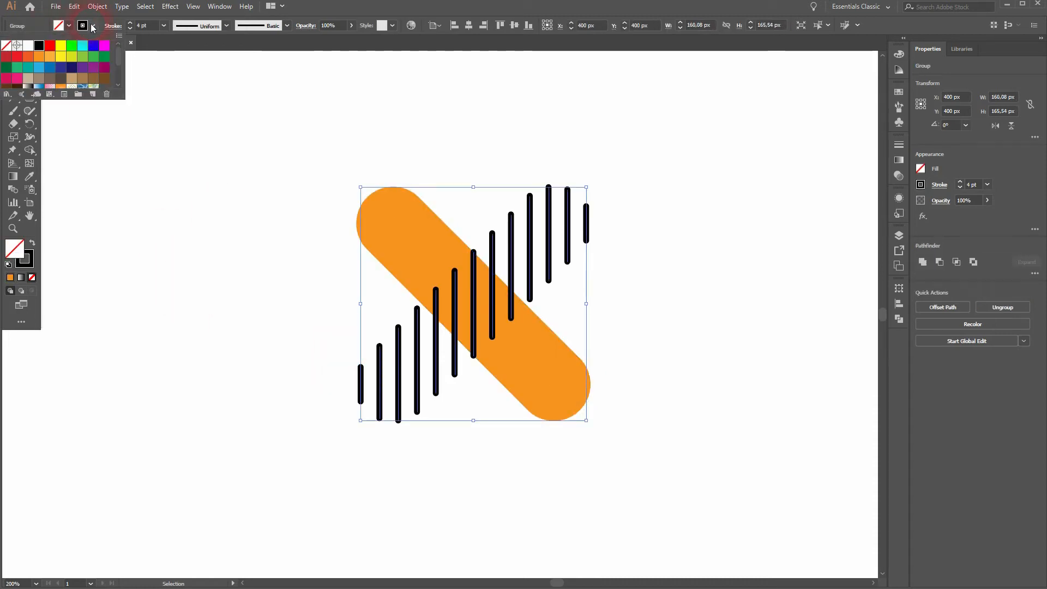
pyautogui.click(51, 60)
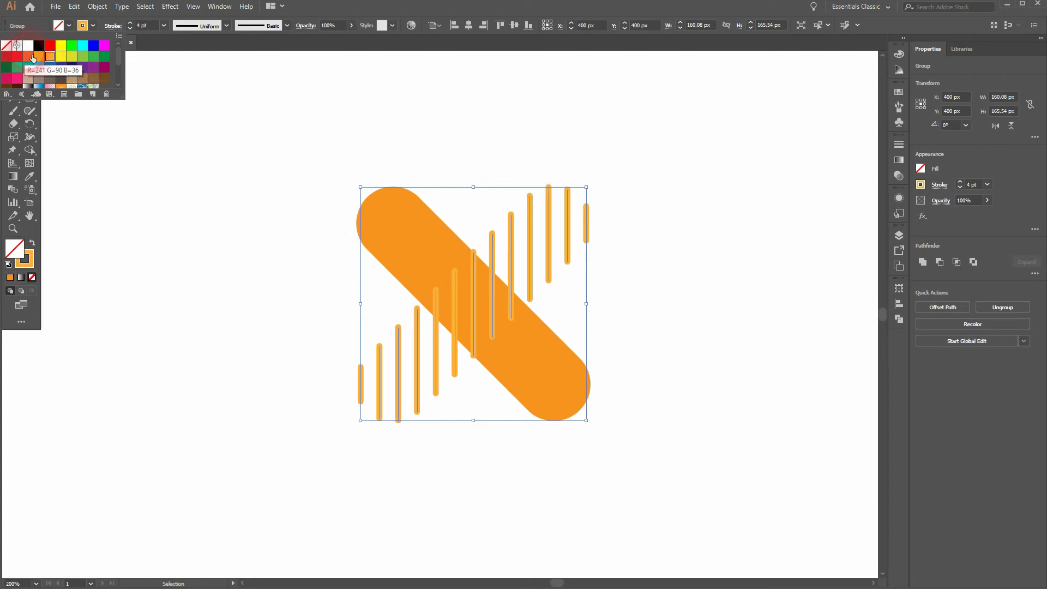
pyautogui.click(32, 57)
pyautogui.click(262, 318)
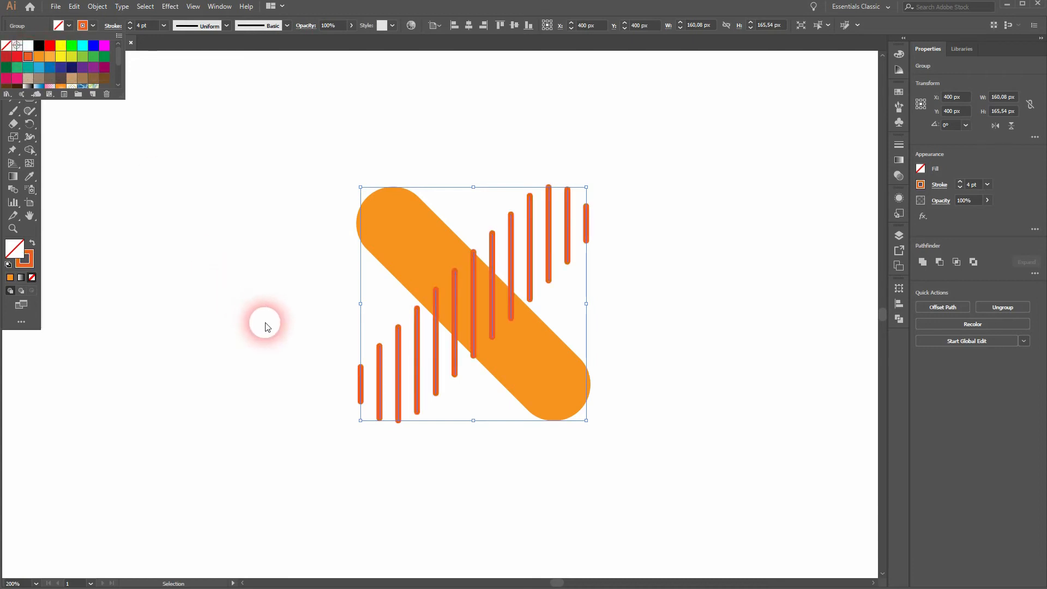
pyautogui.click(267, 286)
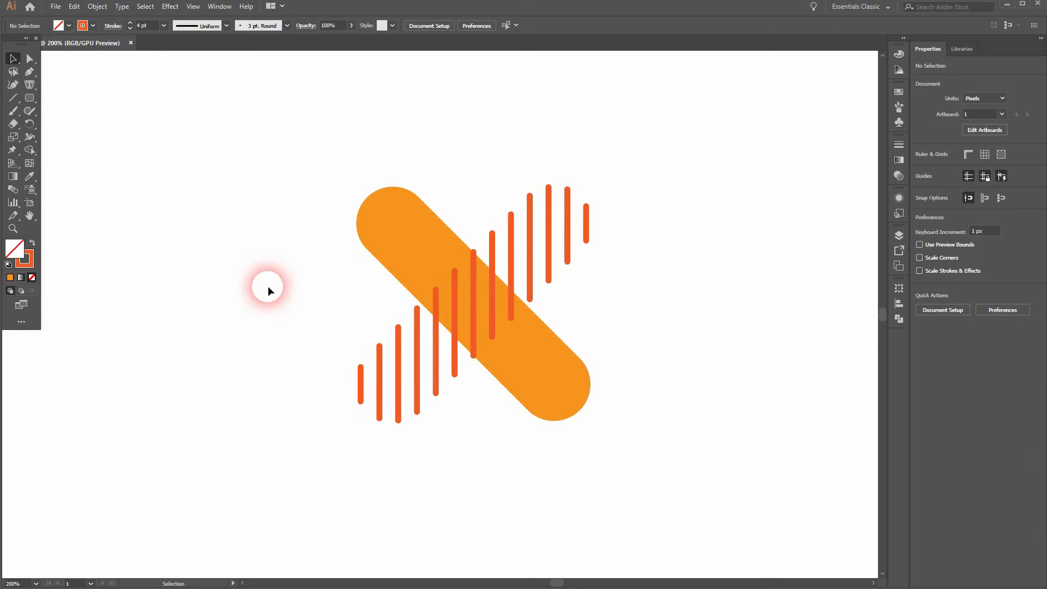
# Duplicate the vertical line group, rotate the copy 90° into horizontal stripes, and center it on the artboard over the pill.
pyautogui.scroll(-1, 331, 254)
pyautogui.scroll(1, 331, 254)
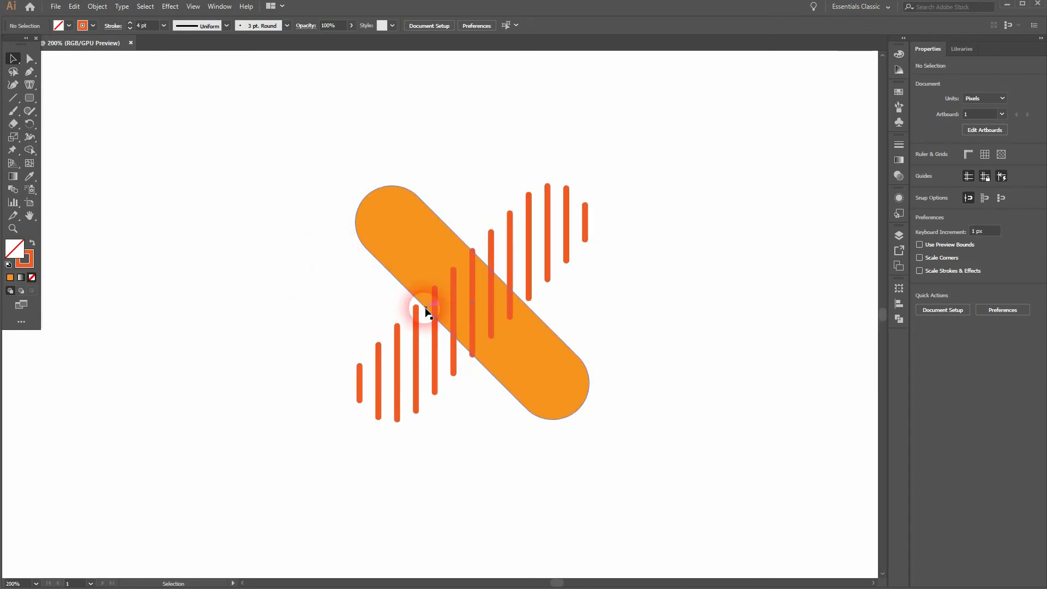
pyautogui.click(400, 357)
pyautogui.moveTo(399, 355); pyautogui.dragTo(182, 295)
pyautogui.moveTo(370, 117); pyautogui.dragTo(145, 150)
pyautogui.click(467, 25)
pyautogui.click(510, 23)
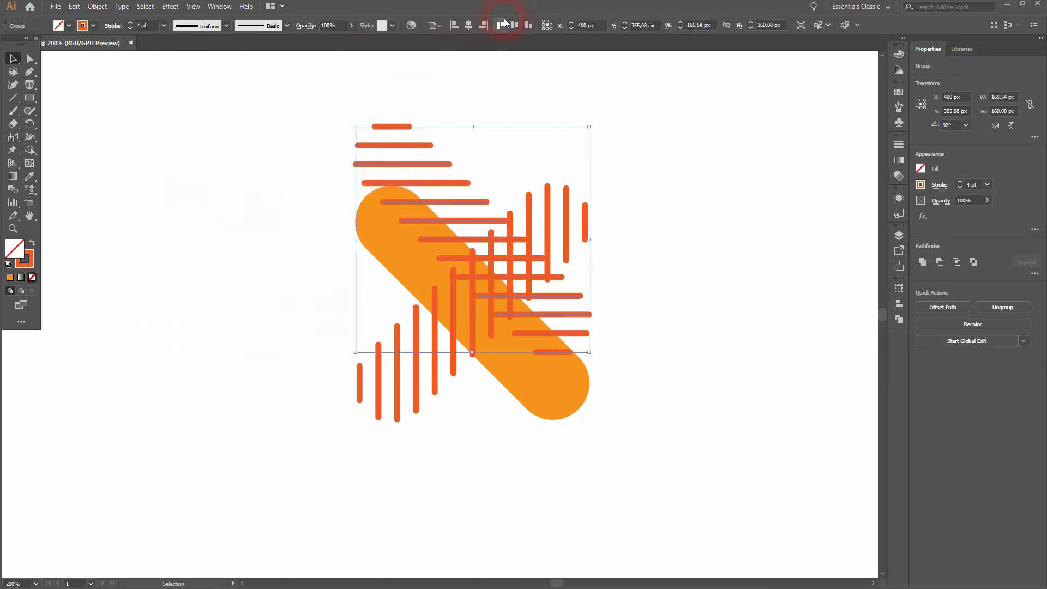
pyautogui.click(514, 26)
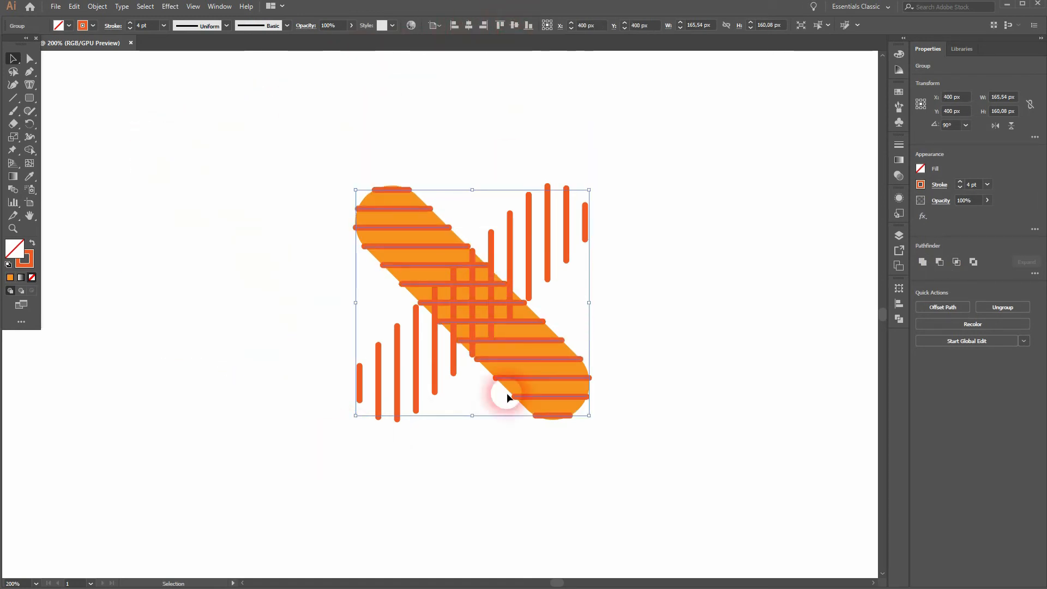
pyautogui.click(743, 302)
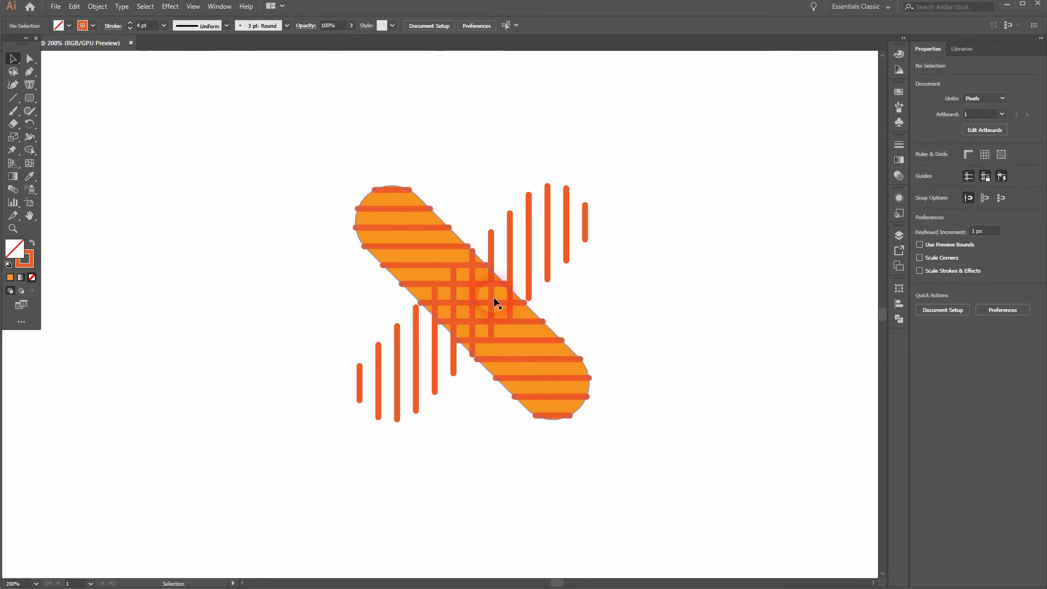
# Lock the orange pill so that it cannot be selected.
pyautogui.click(422, 203)
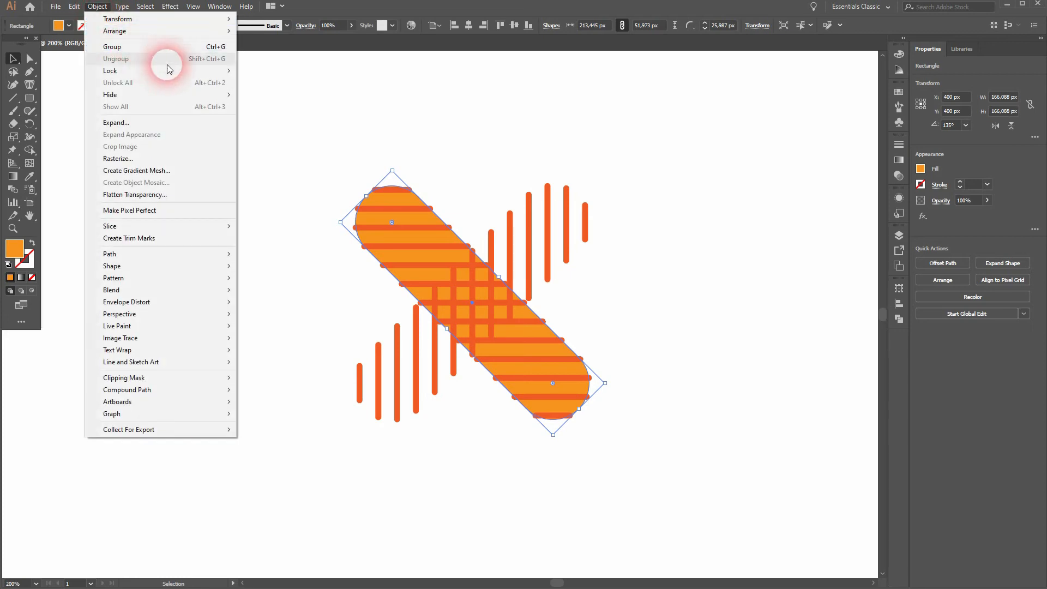
pyautogui.moveTo(183, 71)
pyautogui.click(294, 71)
# Remove the horizontal line parts outside the central crossing with the Shape Builder tool, keeping only the grid where both sets overlap.
pyautogui.moveTo(280, 432); pyautogui.dragTo(715, 130)
pyautogui.click(35, 147)
pyautogui.click(82, 146)
pyautogui.moveTo(398, 167); pyautogui.dragTo(416, 297)
pyautogui.moveTo(544, 436); pyautogui.dragTo(538, 304)
pyautogui.click(14, 59)
pyautogui.click(185, 141)
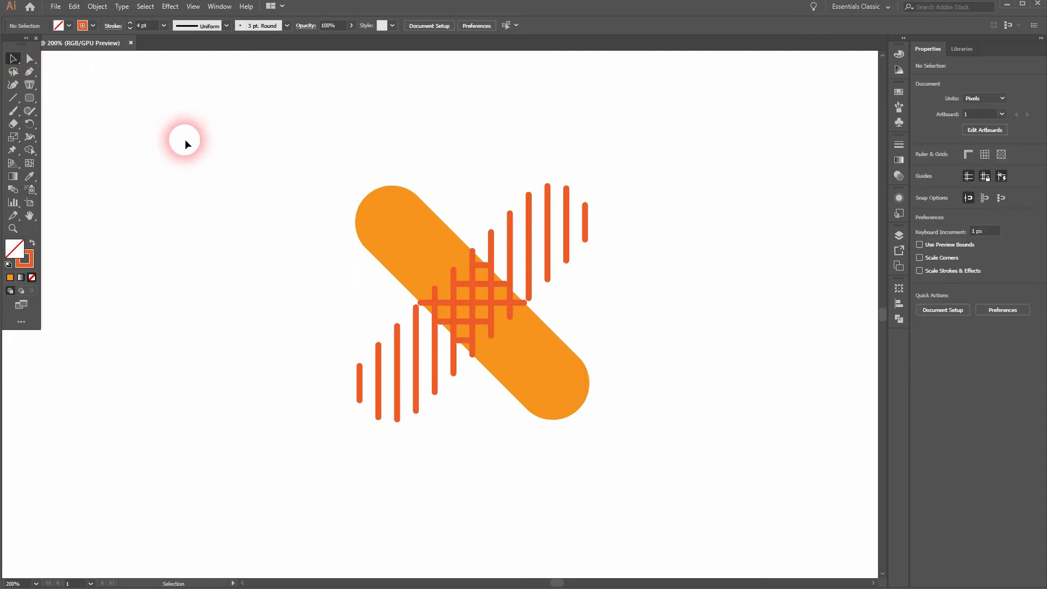
# Examine up close how both ends of the longest horizontal line meet the neighboring vertical lines.
pyautogui.moveTo(250, 452); pyautogui.dragTo(649, 182)
pyautogui.scroll(5, 523, 321)
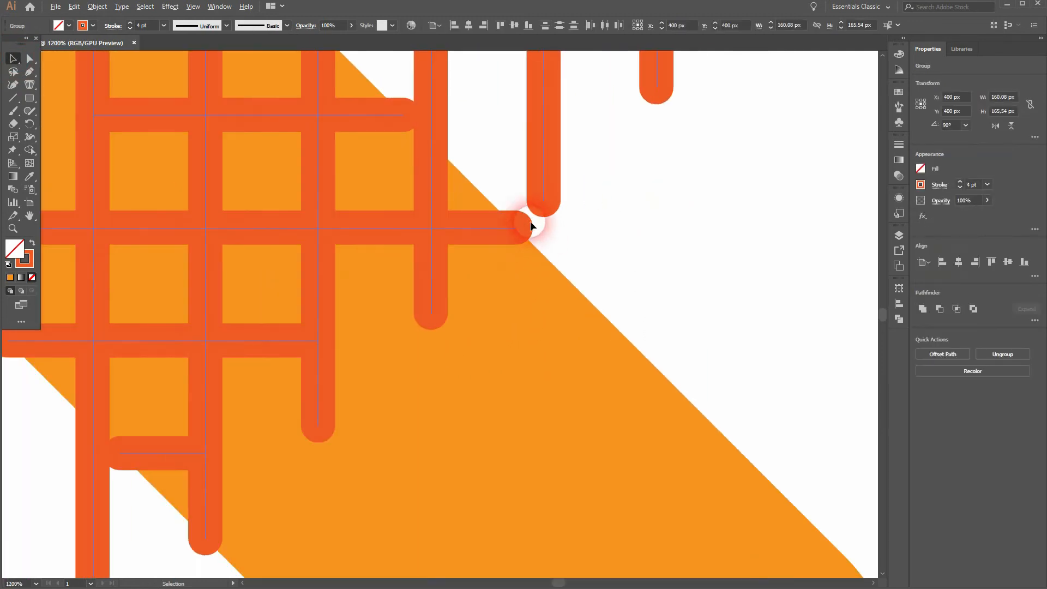
pyautogui.scroll(-4, 577, 241)
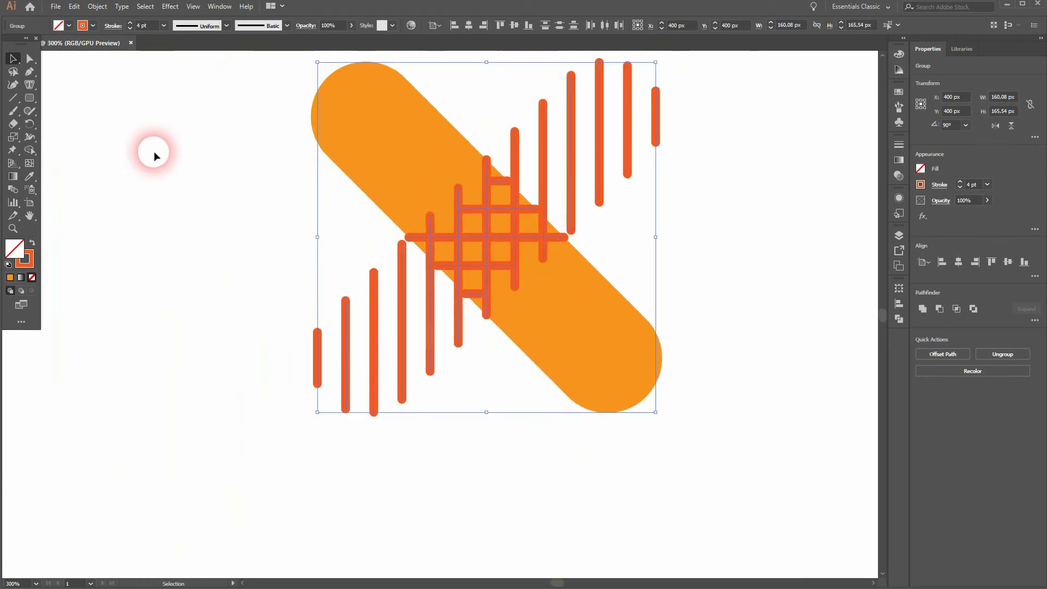
pyautogui.click(30, 150)
pyautogui.scroll(3, 411, 237)
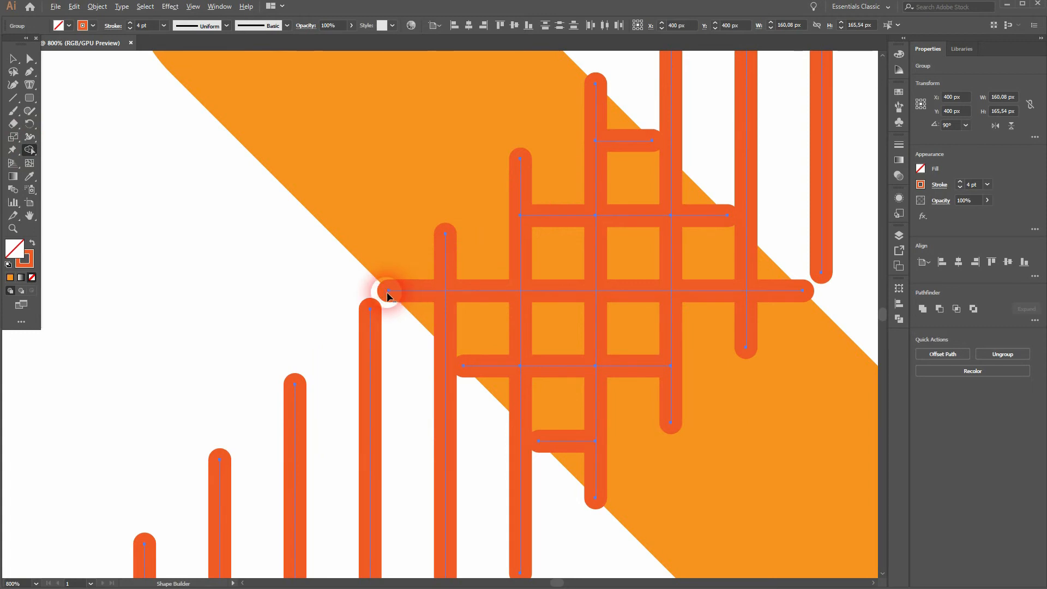
pyautogui.click(13, 59)
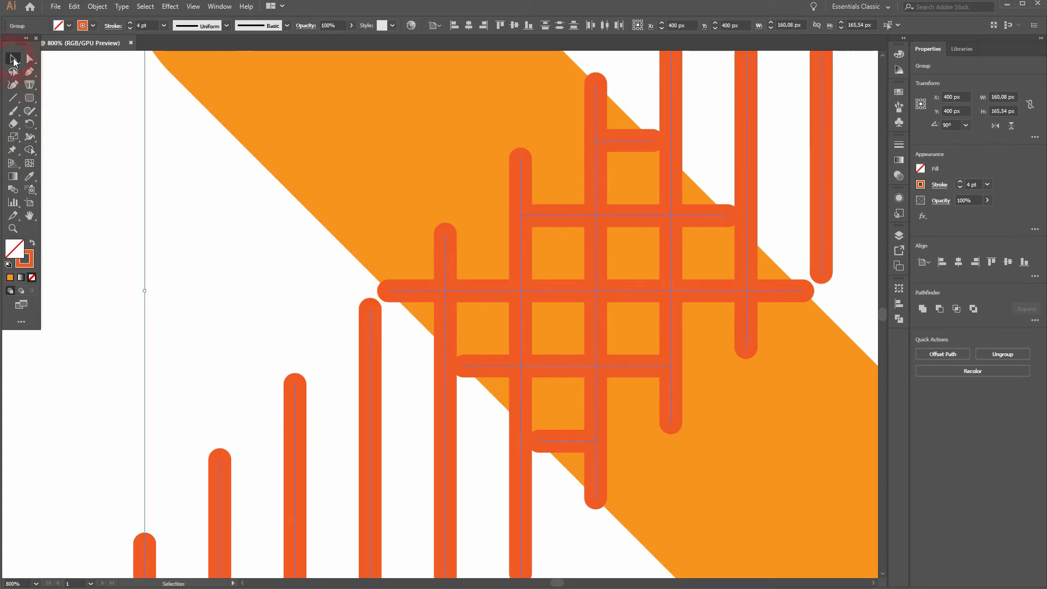
pyautogui.click(188, 250)
pyautogui.scroll(-3, 158, 249)
pyautogui.moveTo(119, 221); pyautogui.dragTo(184, 265)
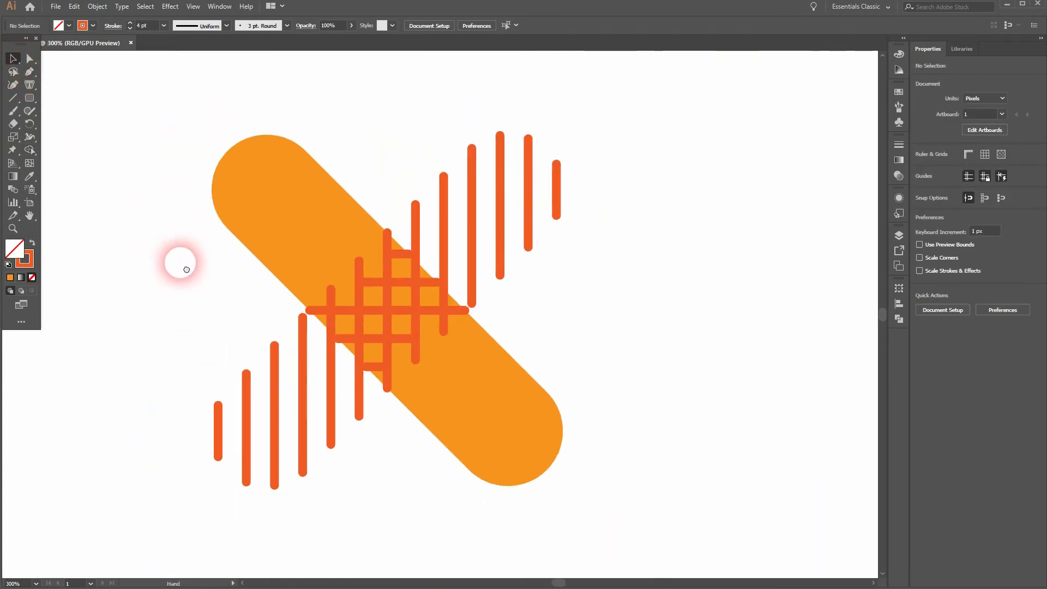
# Unlock the orange pill and clear the selection.
pyautogui.moveTo(147, 491); pyautogui.dragTo(572, 161)
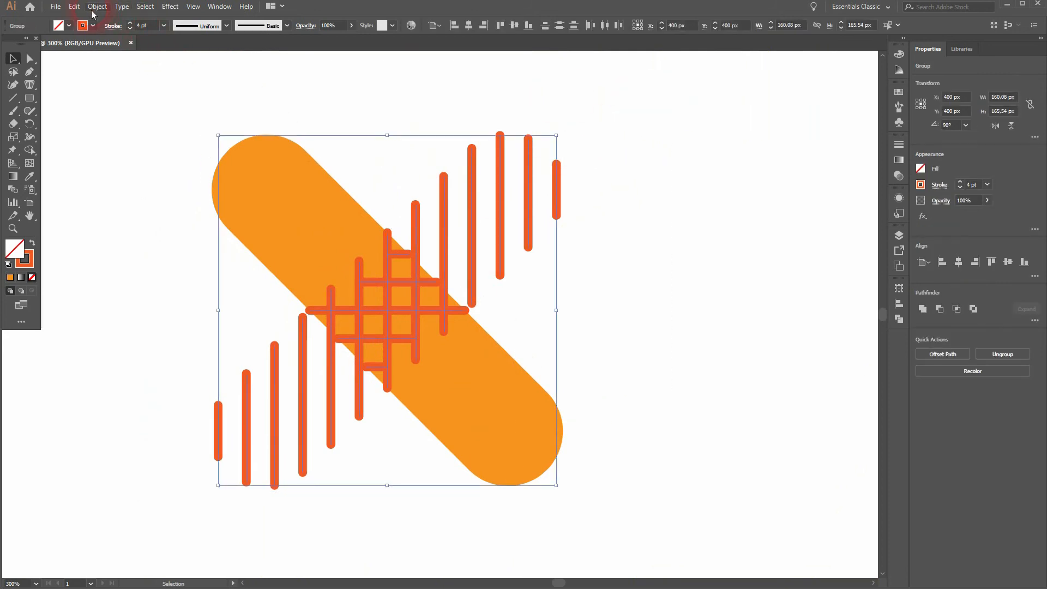
pyautogui.click(97, 6)
pyautogui.click(179, 82)
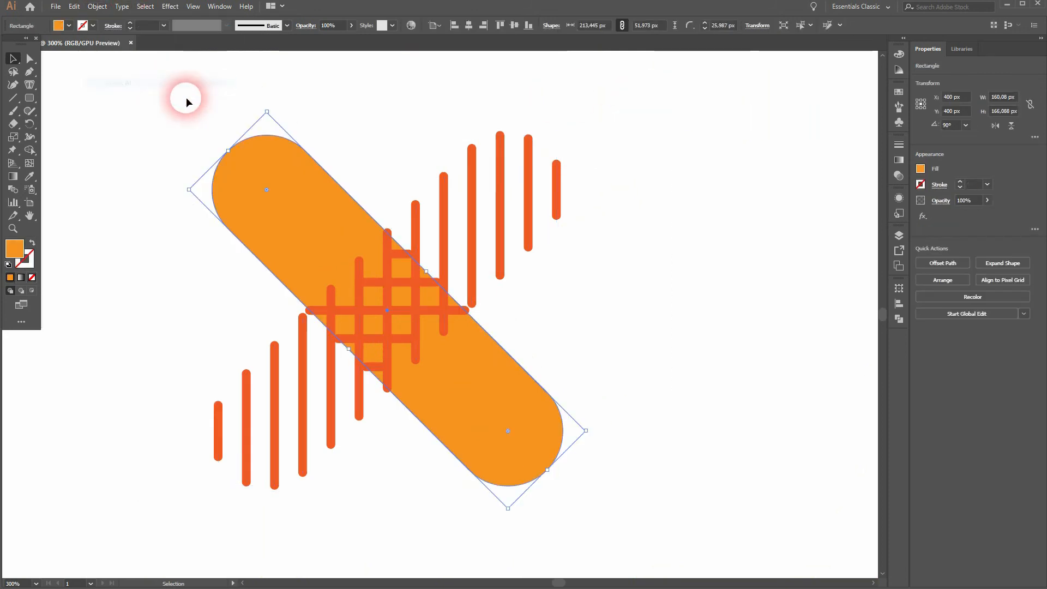
pyautogui.click(148, 273)
pyautogui.scroll(-1, 150, 273)
pyautogui.scroll(-1, 175, 290)
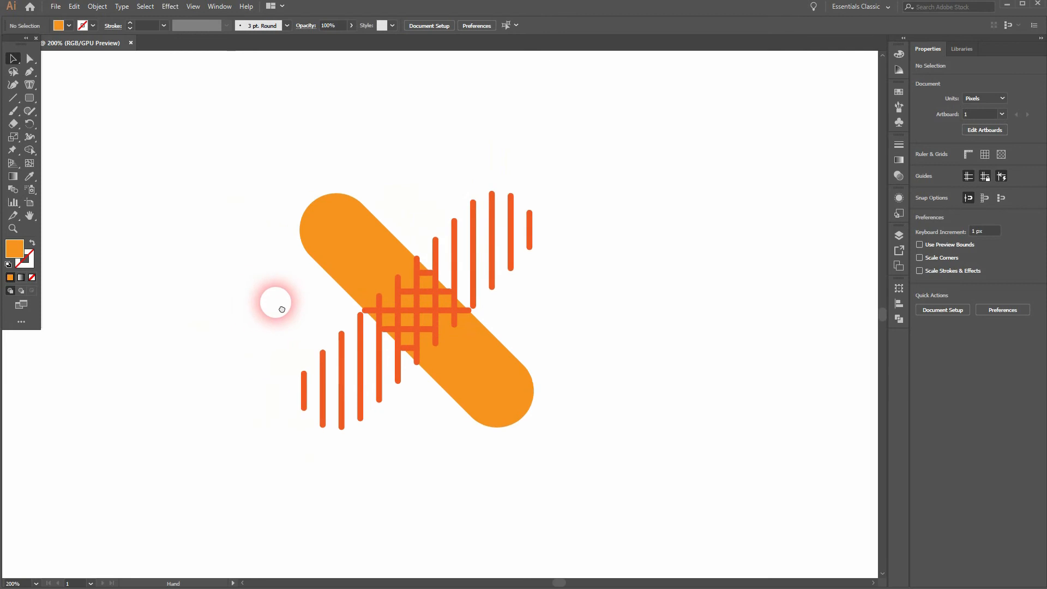
pyautogui.scroll(1, 247, 244)
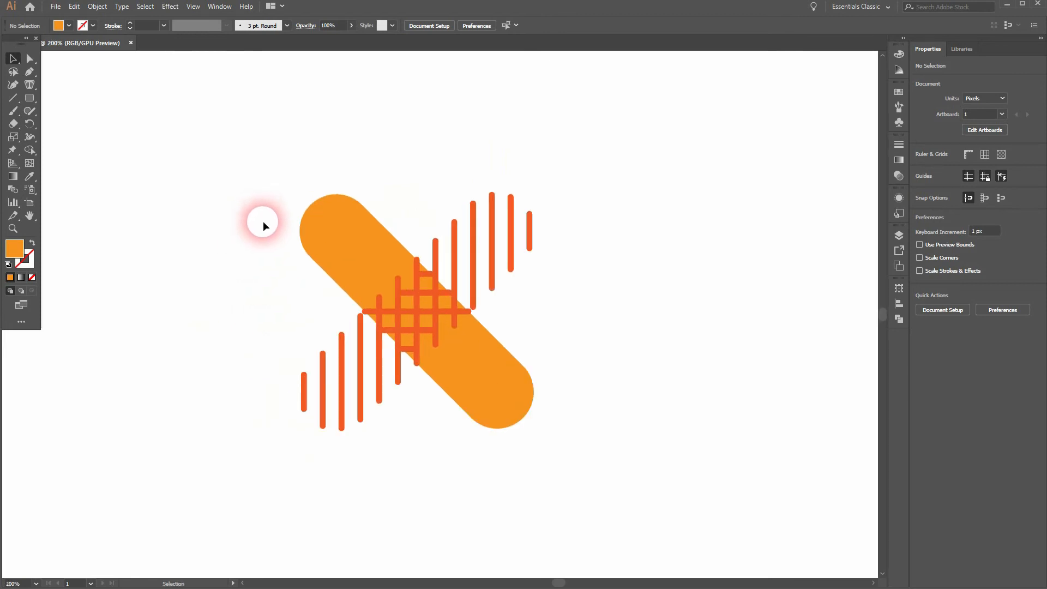
# Draw an orange circle about 53.6 px in diameter above the crossing of the X with the Ellipse tool and deselect it.
pyautogui.moveTo(29, 97); pyautogui.dragTo(81, 124)
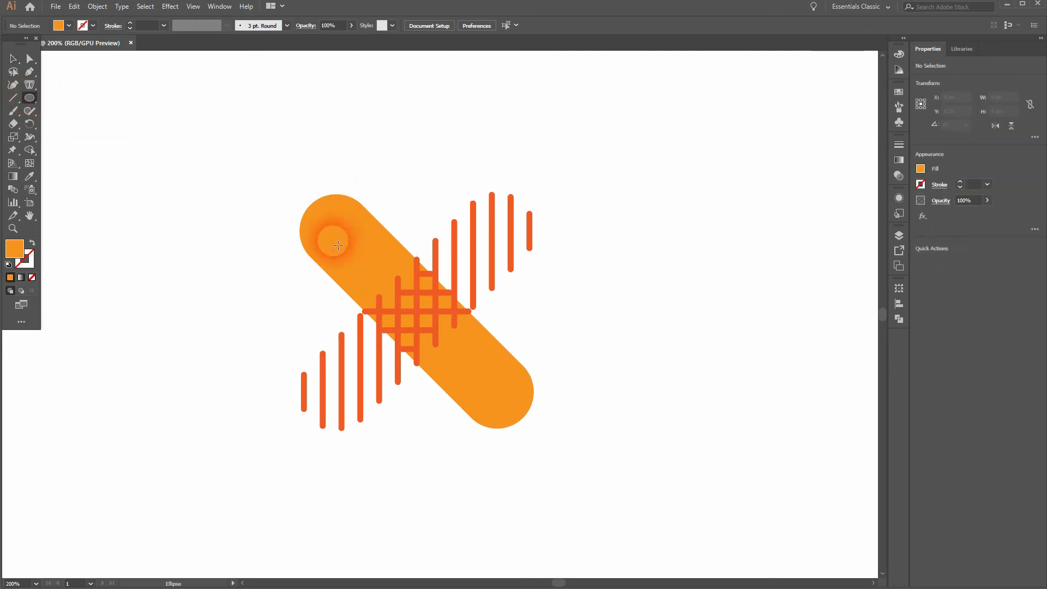
pyautogui.moveTo(347, 237)
pyautogui.mouseDown()
pyautogui.moveTo(360, 234)
pyautogui.moveTo(378, 272)
pyautogui.moveTo(445, 191)
pyautogui.moveTo(447, 201)
pyautogui.mouseUp()
pyautogui.hotkey('alt', 'space')
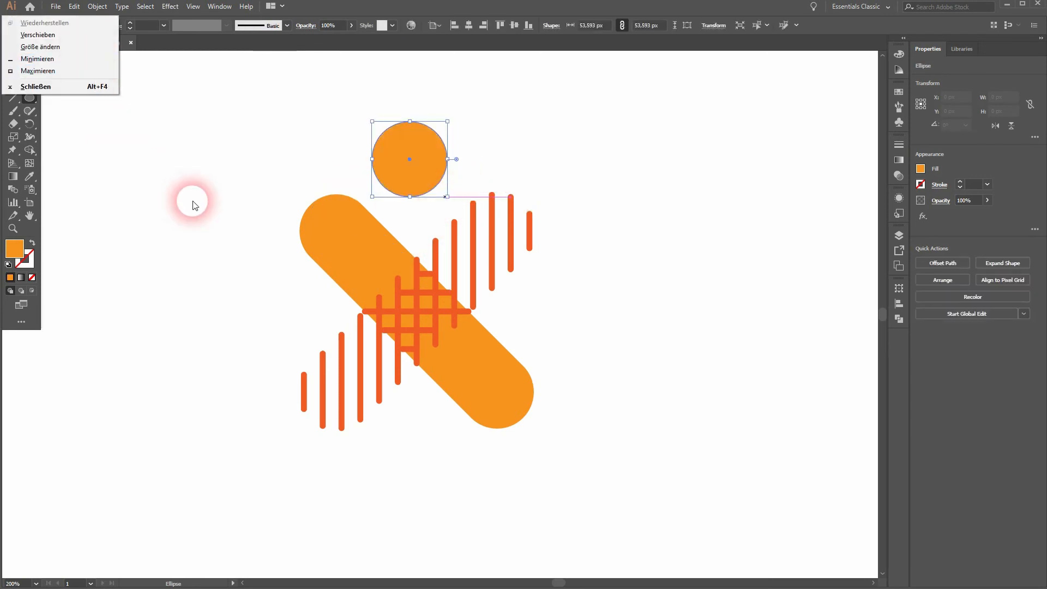
pyautogui.click(192, 201)
pyautogui.keyDown('ctrl'); pyautogui.click(192, 200); pyautogui.keyUp('ctrl')
pyautogui.press('v')
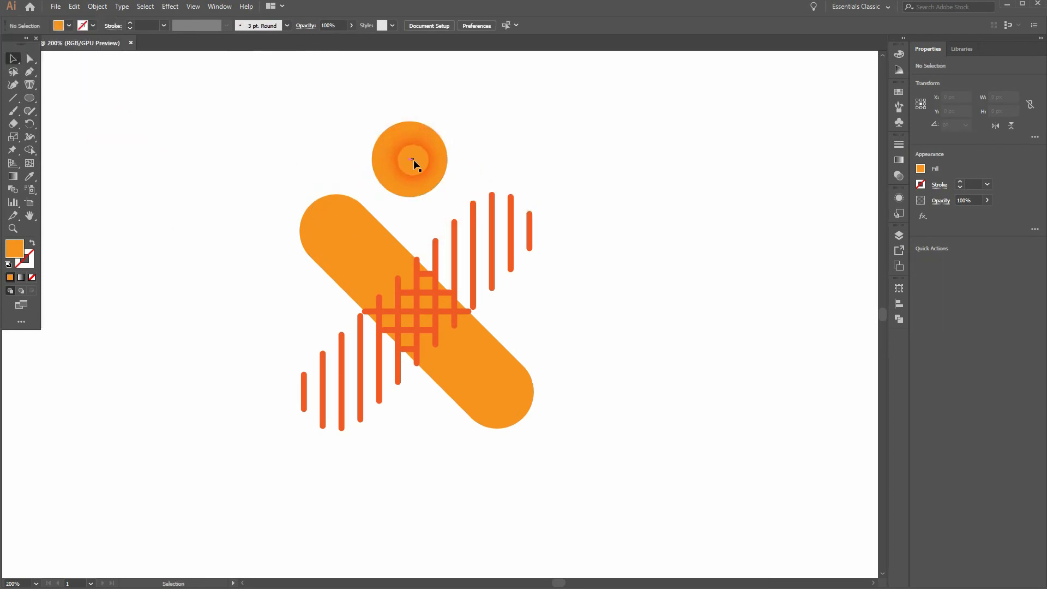
# Enlarge the orange circle to about 56.8 px in diameter and center it horizontally on the artboard.
pyautogui.click(418, 160)
pyautogui.moveTo(450, 166); pyautogui.dragTo(454, 166)
pyautogui.click(626, 193)
pyautogui.click(412, 161)
pyautogui.click(514, 31)
pyautogui.click(468, 25)
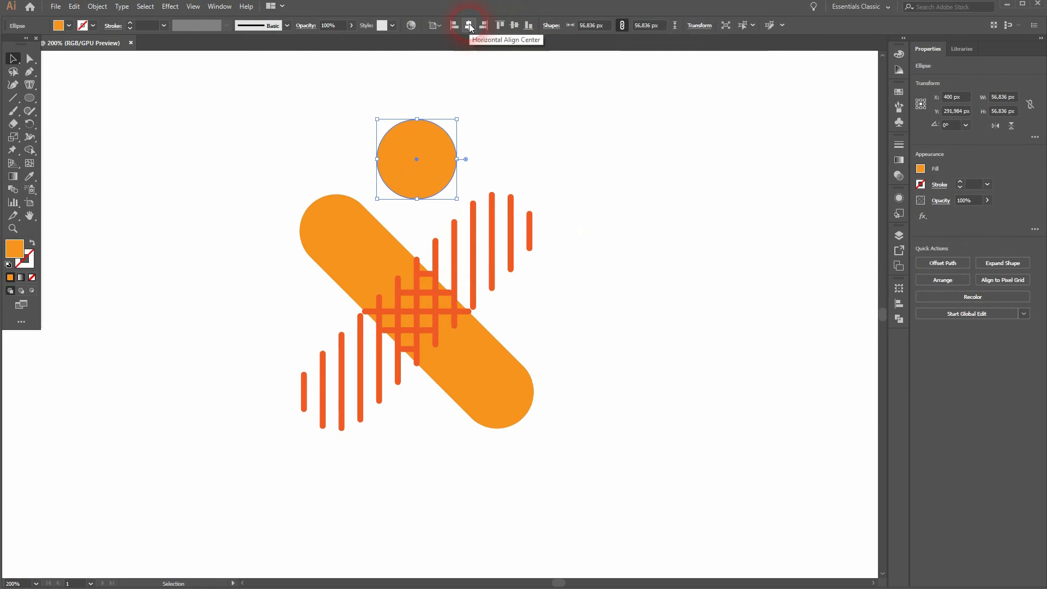
pyautogui.click(582, 289)
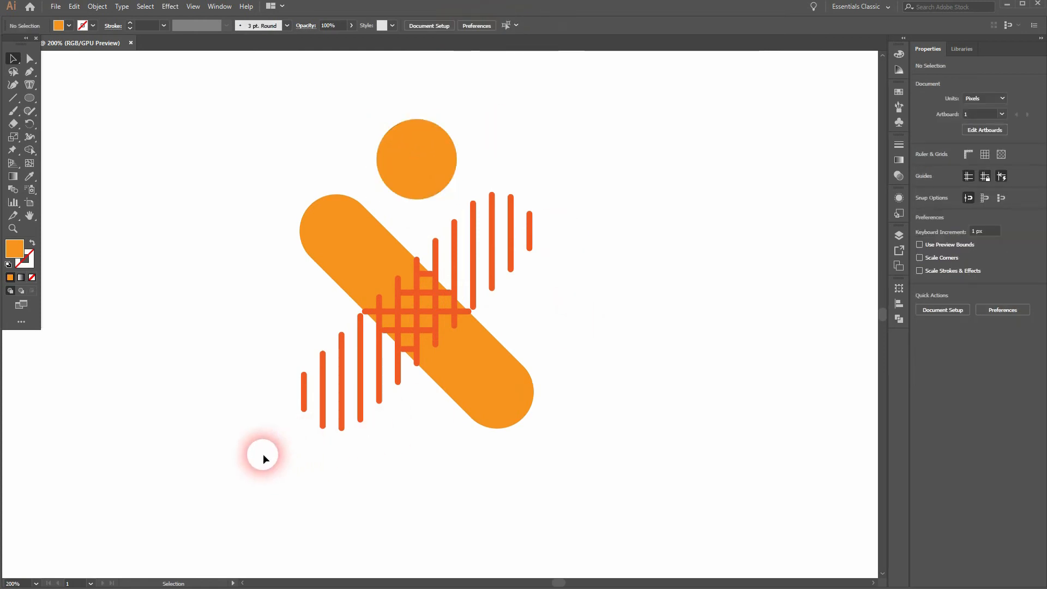
# Try several fill swatches on the diagonal pill and settle on a slightly lighter tint of the lines' red-orange from the Color Guide.
pyautogui.click(347, 229)
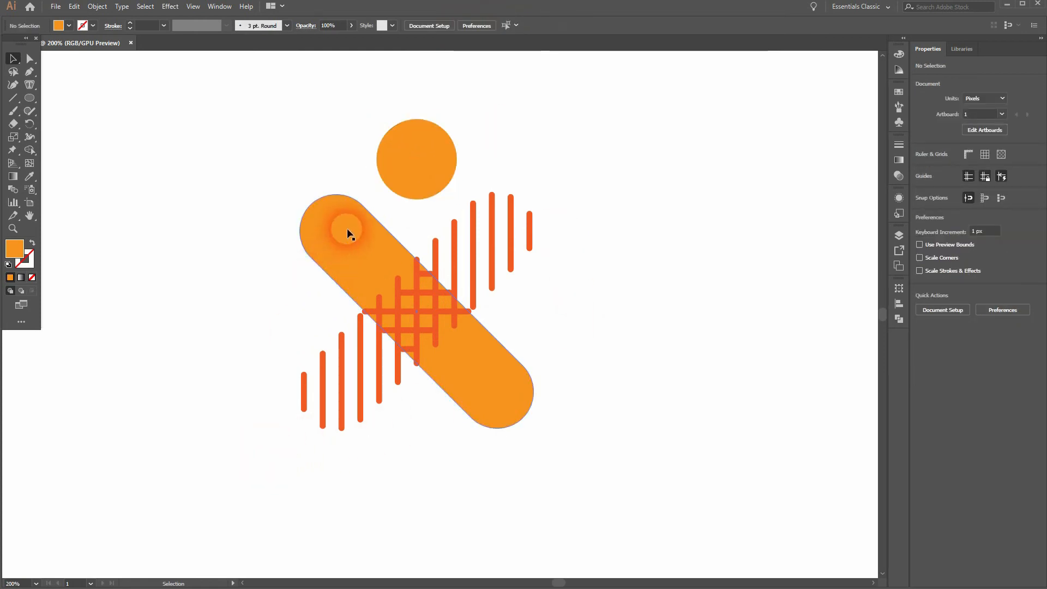
pyautogui.click(69, 26)
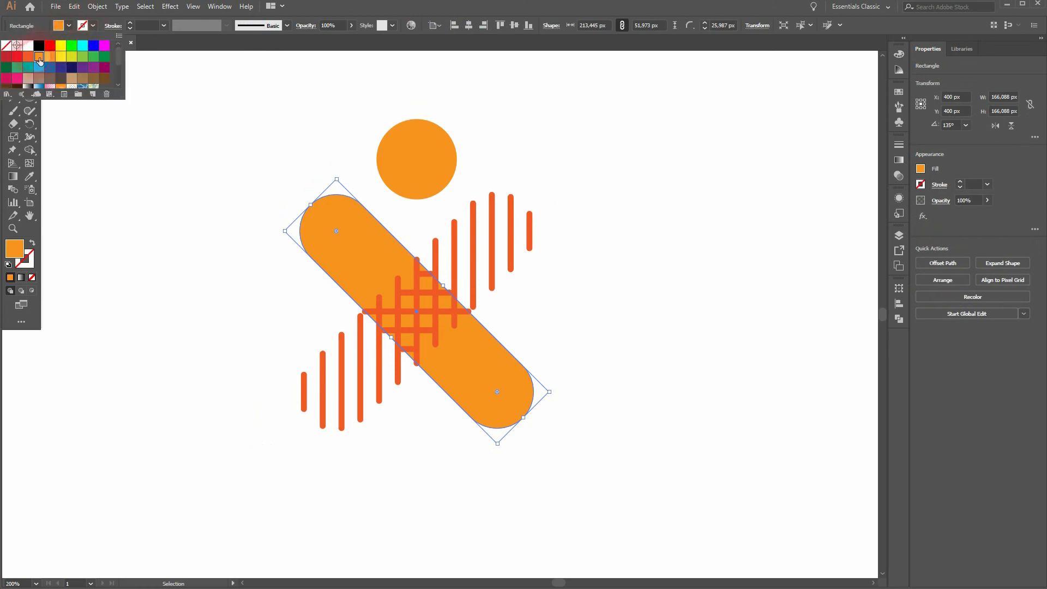
pyautogui.click(27, 57)
pyautogui.click(18, 56)
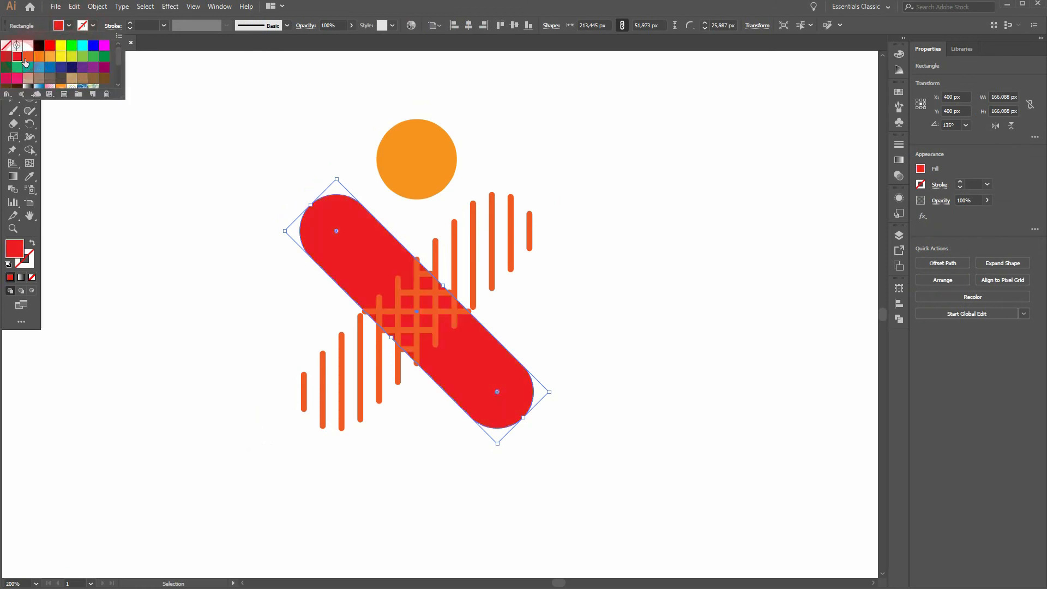
pyautogui.click(50, 57)
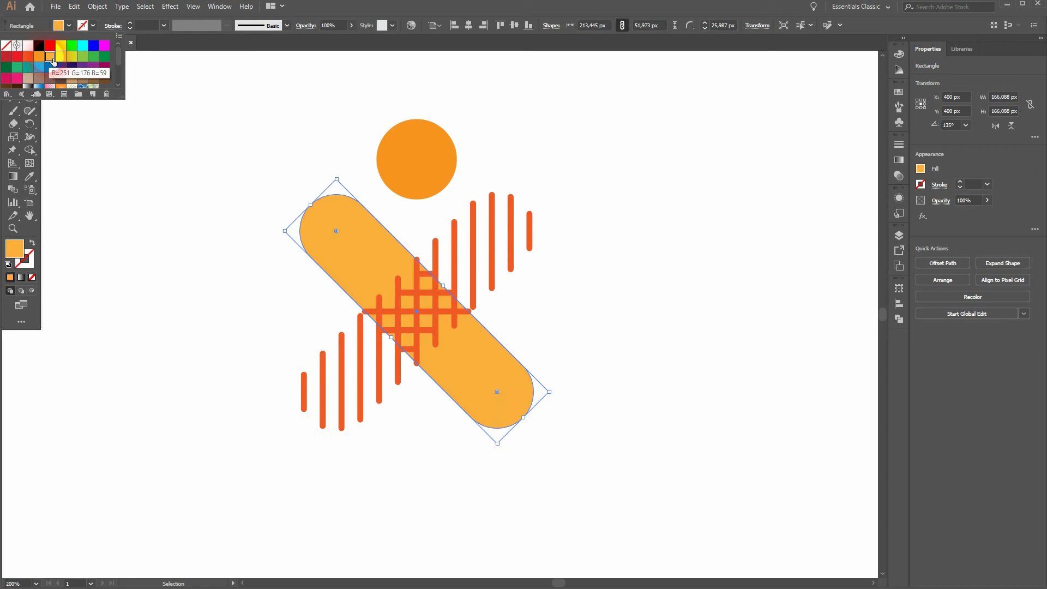
pyautogui.click(39, 57)
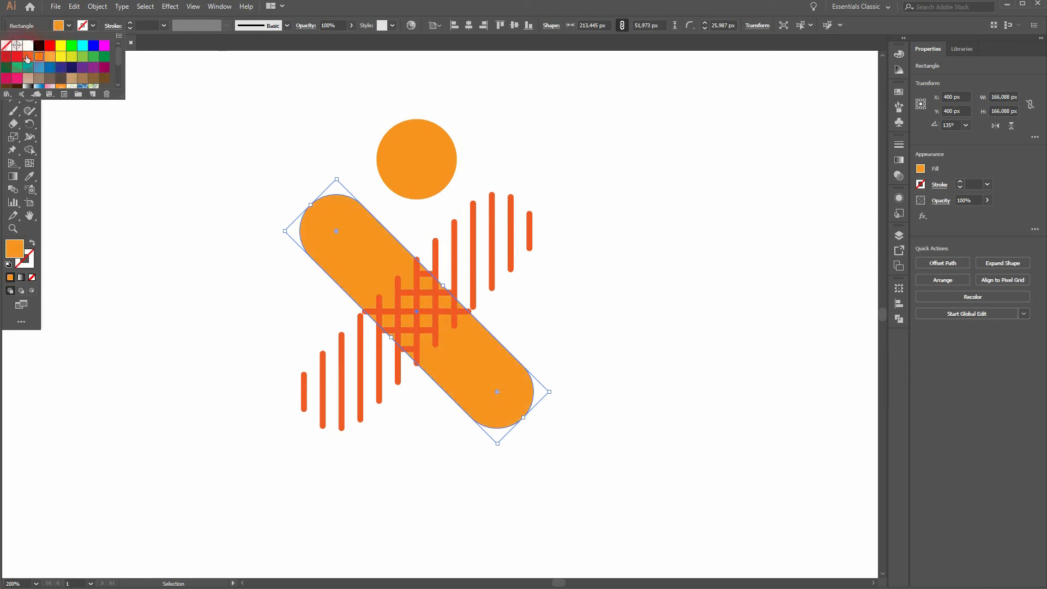
pyautogui.click(29, 58)
pyautogui.click(901, 73)
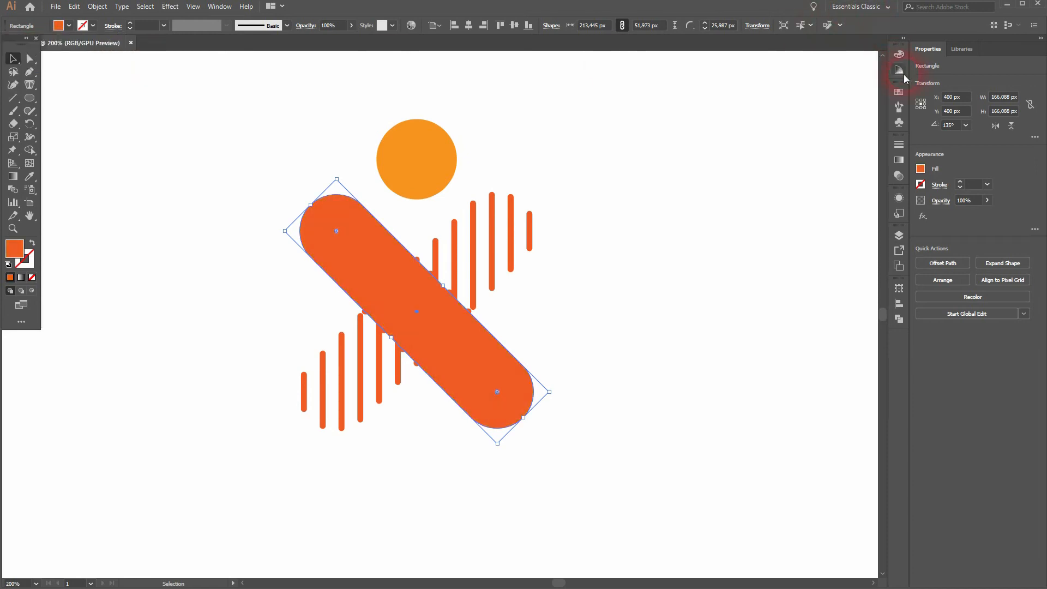
pyautogui.click(822, 97)
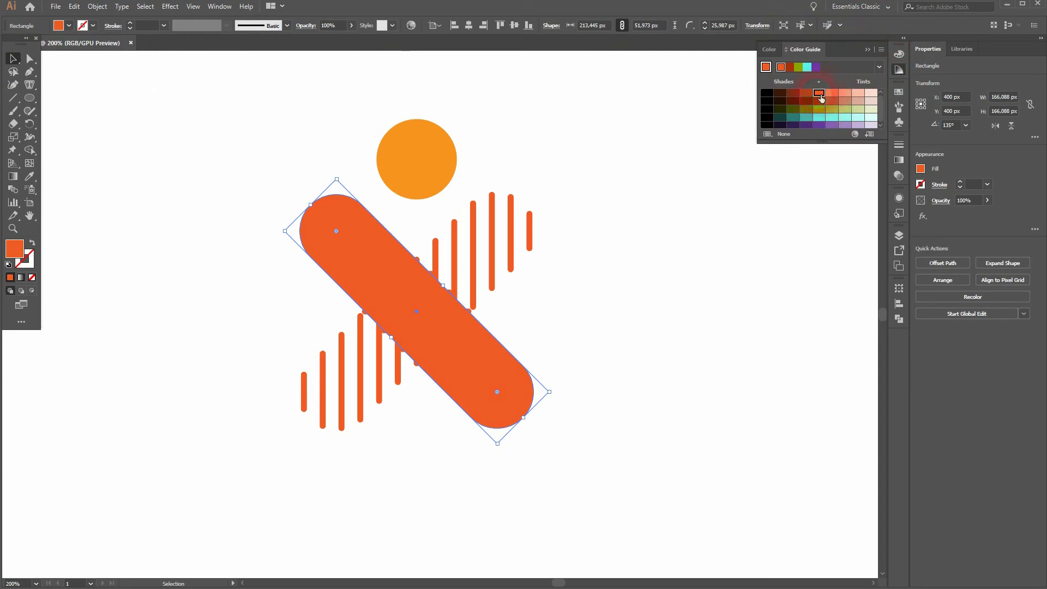
pyautogui.click(835, 94)
# Fill the circle above the X with a darker shade of the red-orange from the Color Guide and deselect it.
pyautogui.click(413, 171)
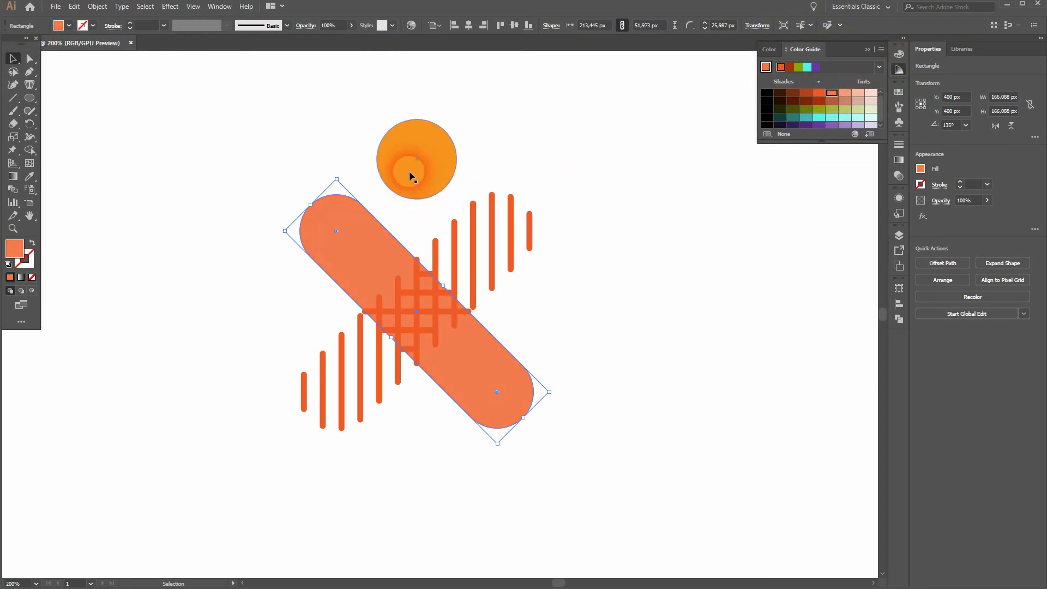
pyautogui.click(821, 96)
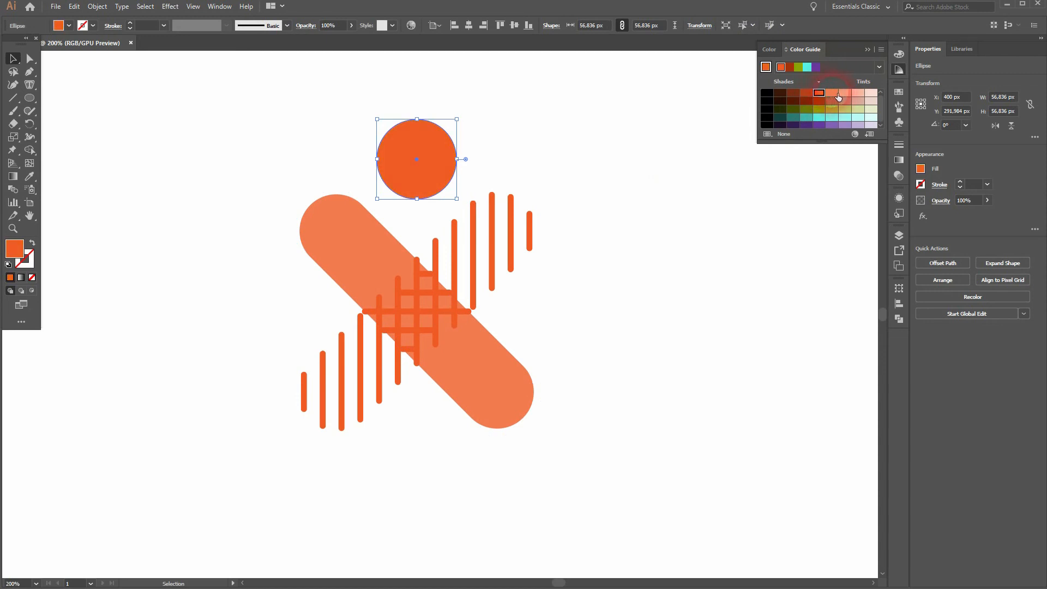
pyautogui.click(835, 94)
pyautogui.click(807, 94)
pyautogui.click(636, 279)
pyautogui.click(868, 50)
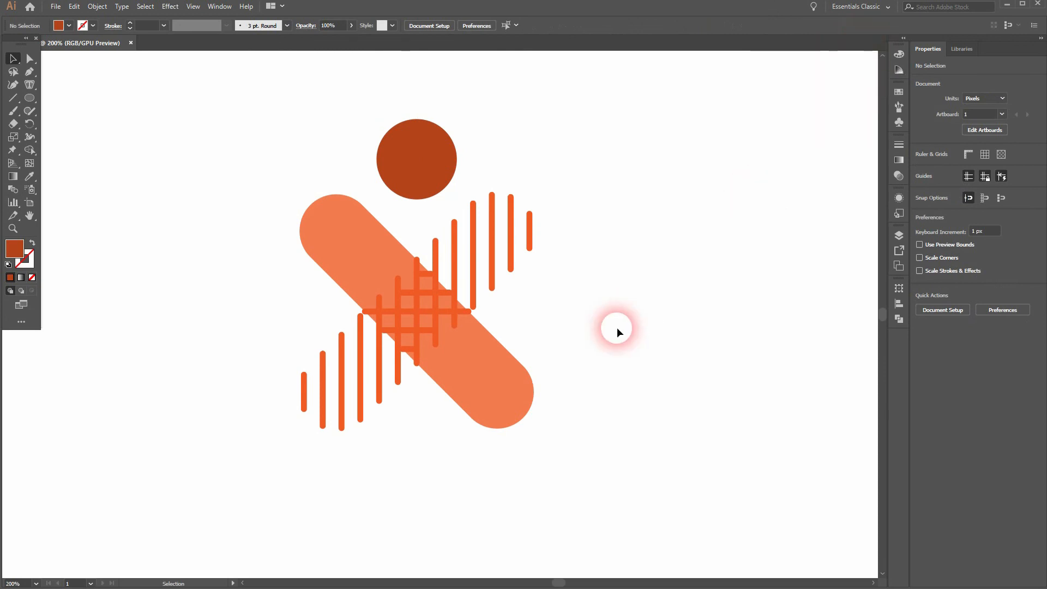
# Color the strokes of the horizontal grid lines dark brown by picking the shade as fill and swapping fill and stroke.
pyautogui.scroll(-1, 617, 327)
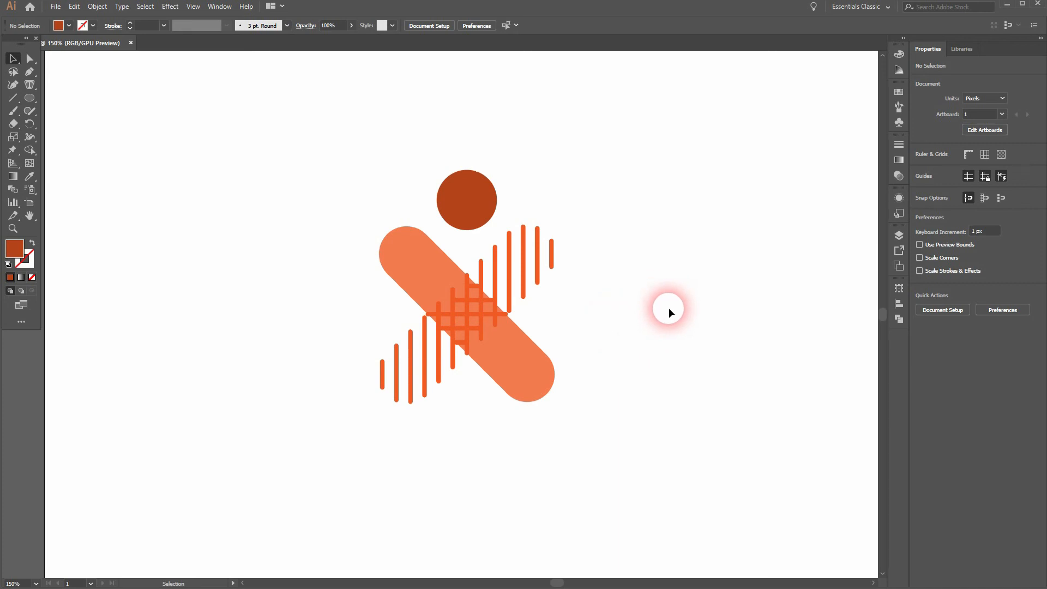
pyautogui.click(461, 316)
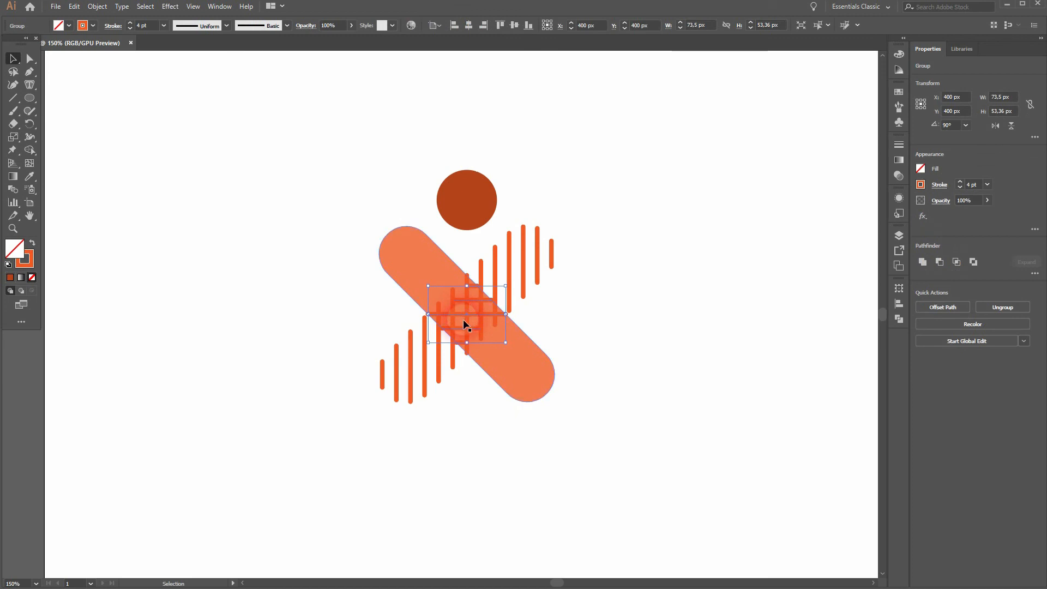
pyautogui.click(895, 71)
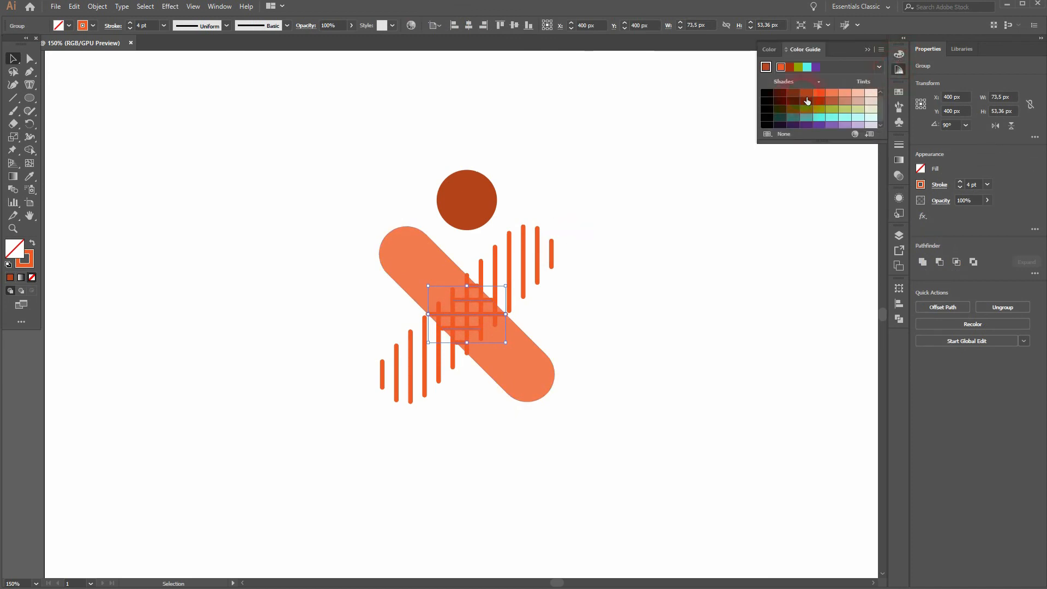
pyautogui.click(807, 94)
pyautogui.click(797, 95)
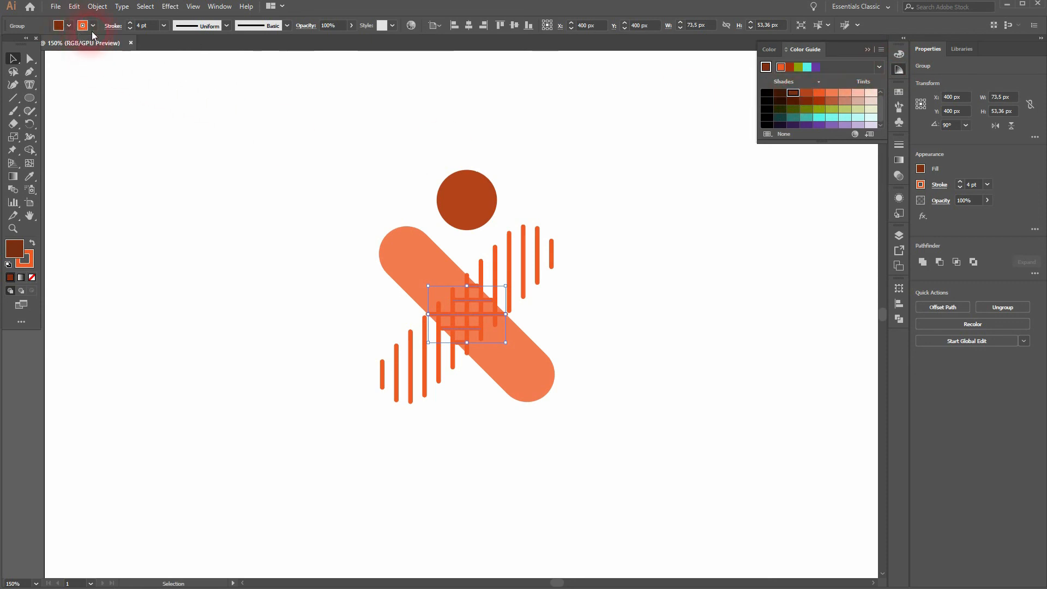
pyautogui.click(32, 243)
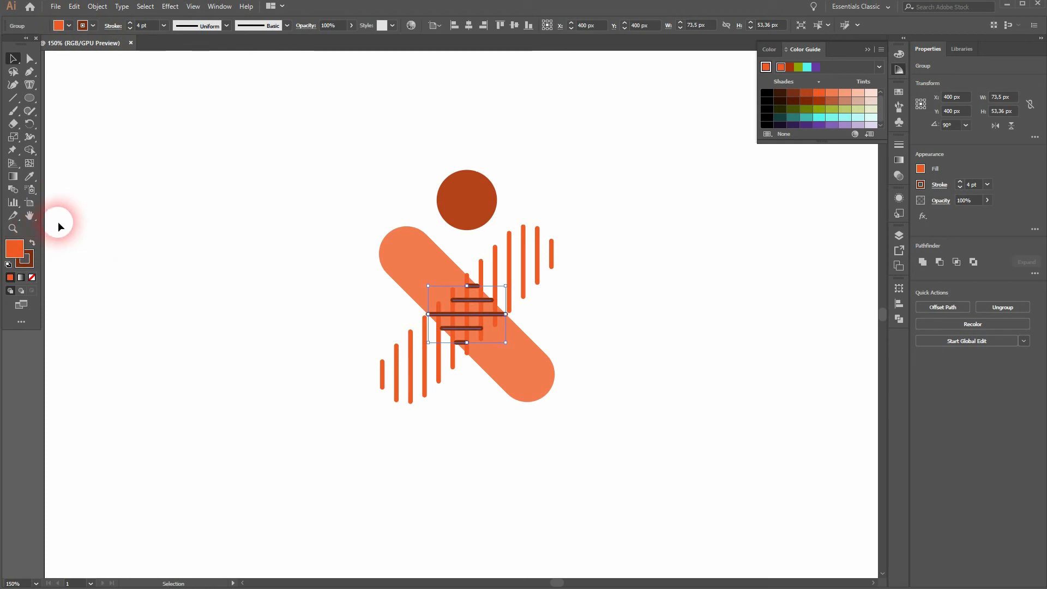
# Change the stroke of the horizontal grid lines to a lighter, muted brown and deselect them.
pyautogui.click(824, 94)
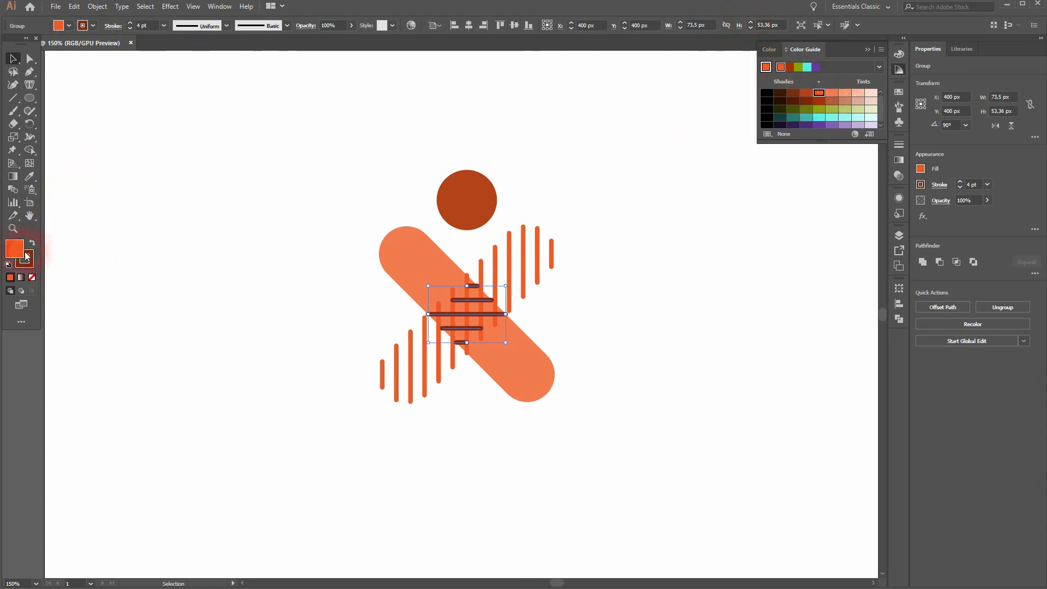
pyautogui.click(36, 244)
pyautogui.click(827, 94)
pyautogui.click(833, 94)
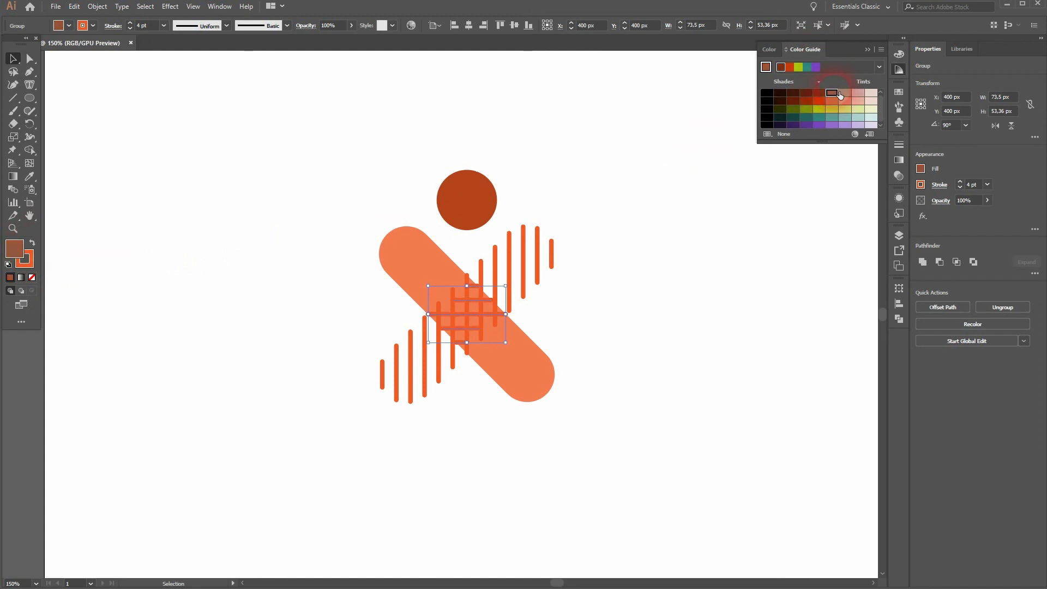
pyautogui.click(33, 243)
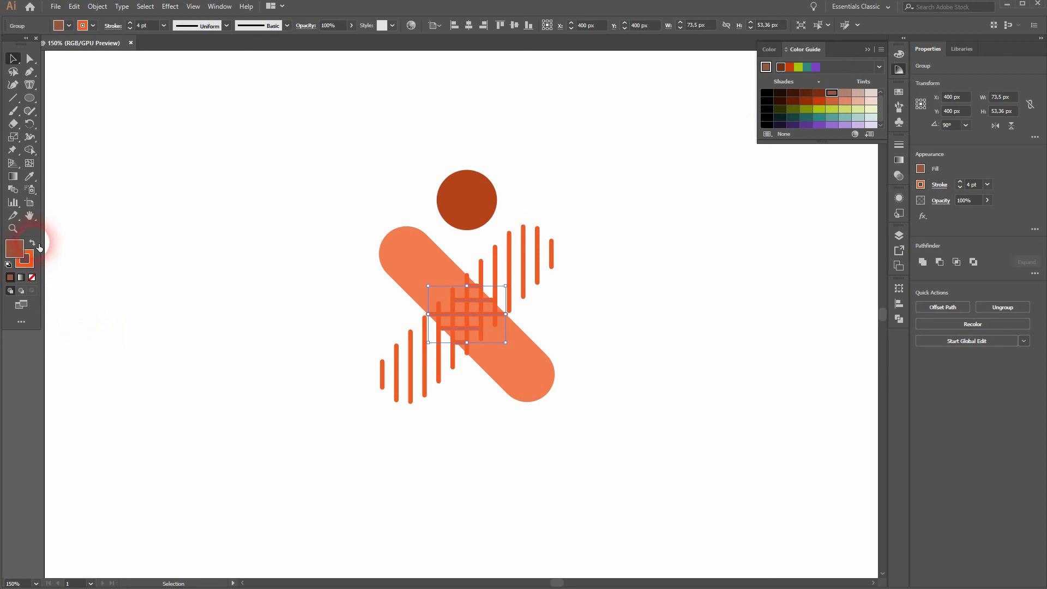
pyautogui.click(728, 345)
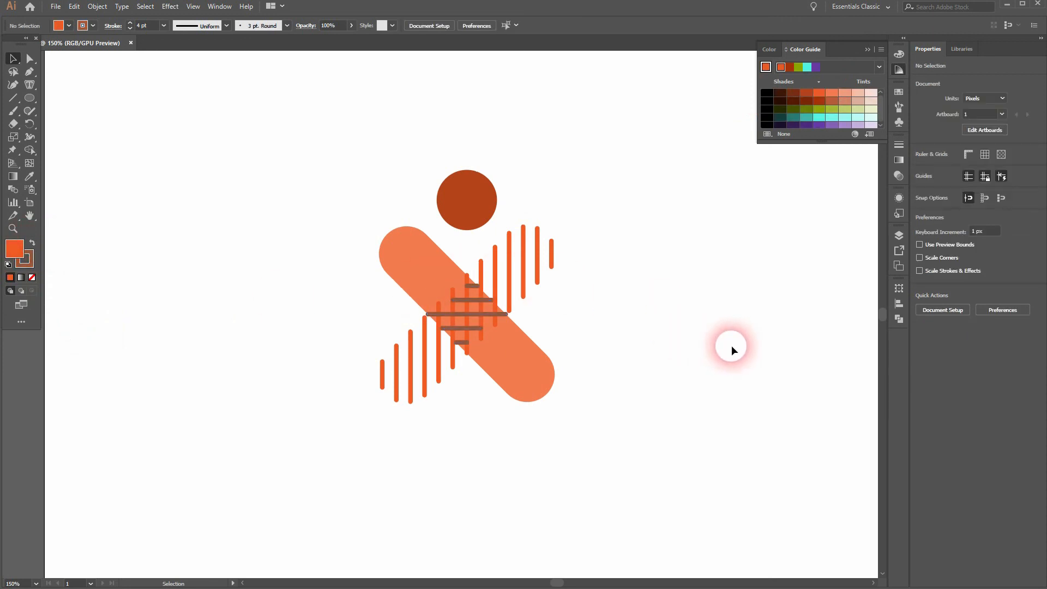
# Give the horizontal grid lines the circle's dark red-orange shade as their stroke color, deselect them and close the Color Guide.
pyautogui.click(466, 204)
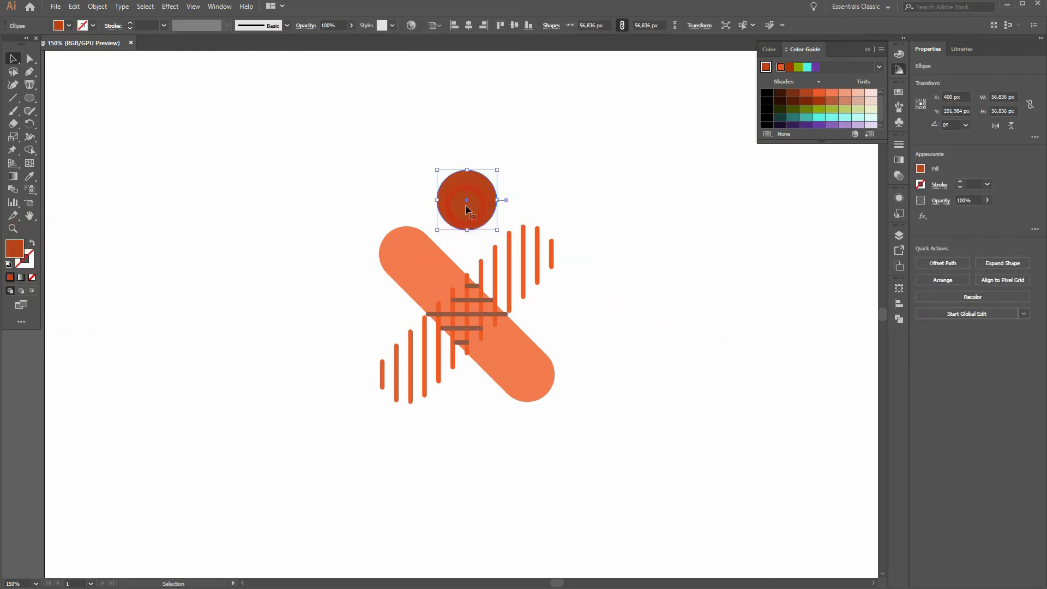
pyautogui.click(467, 314)
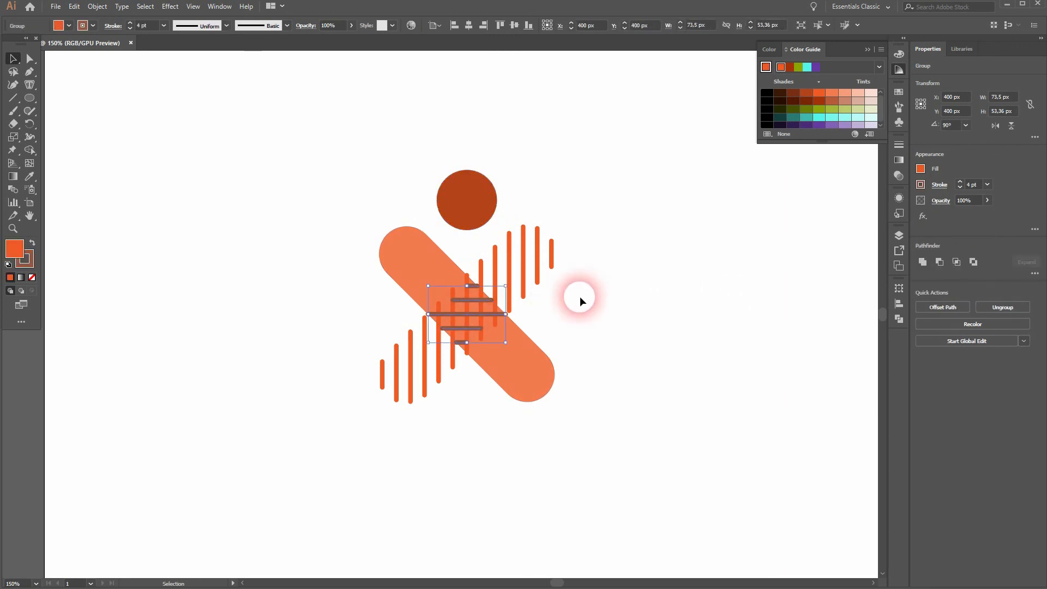
pyautogui.click(807, 95)
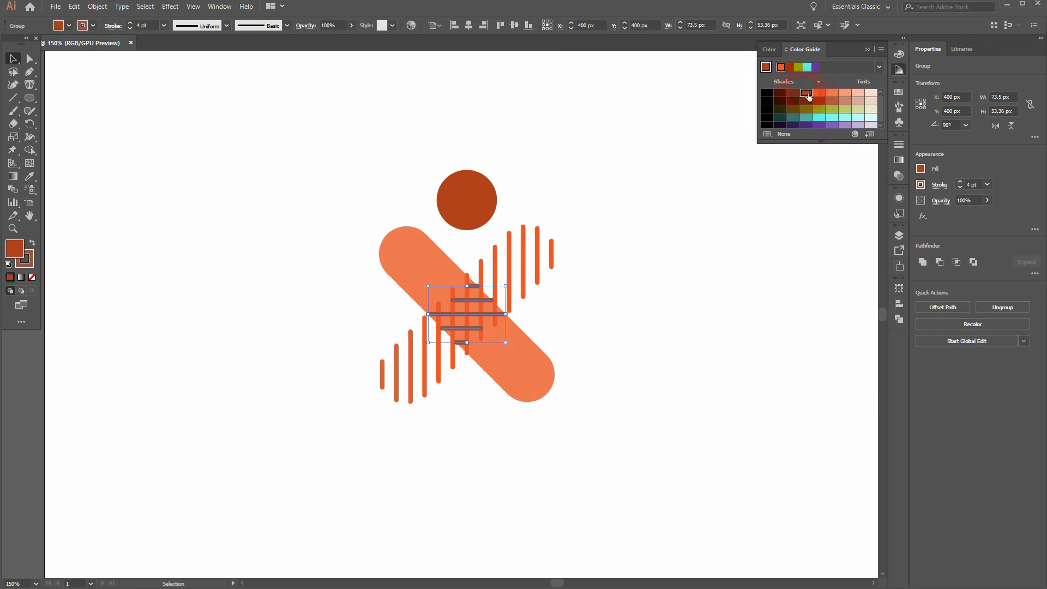
pyautogui.click(797, 94)
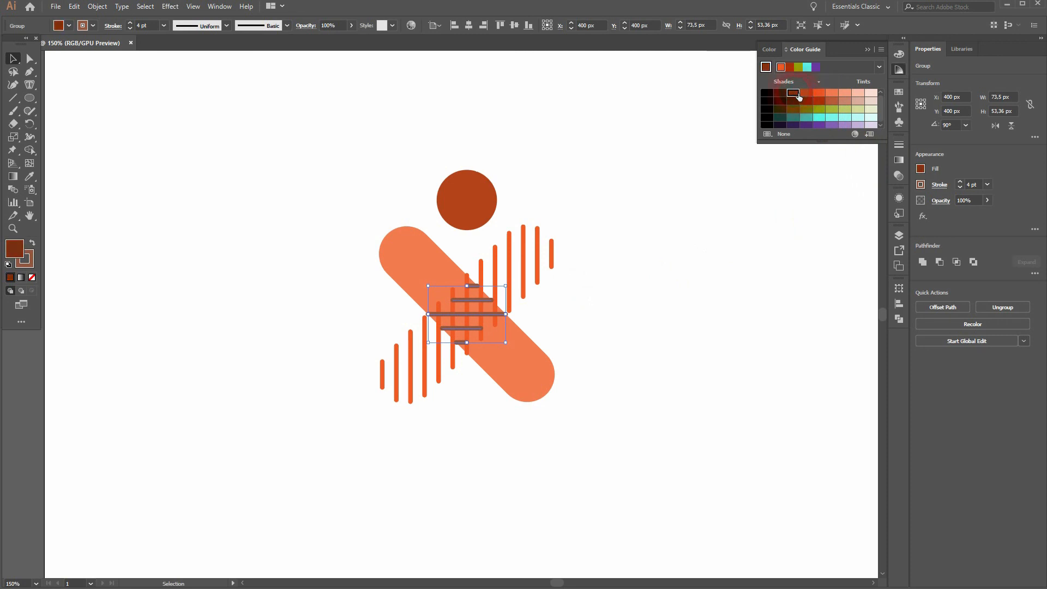
pyautogui.click(806, 94)
pyautogui.click(28, 244)
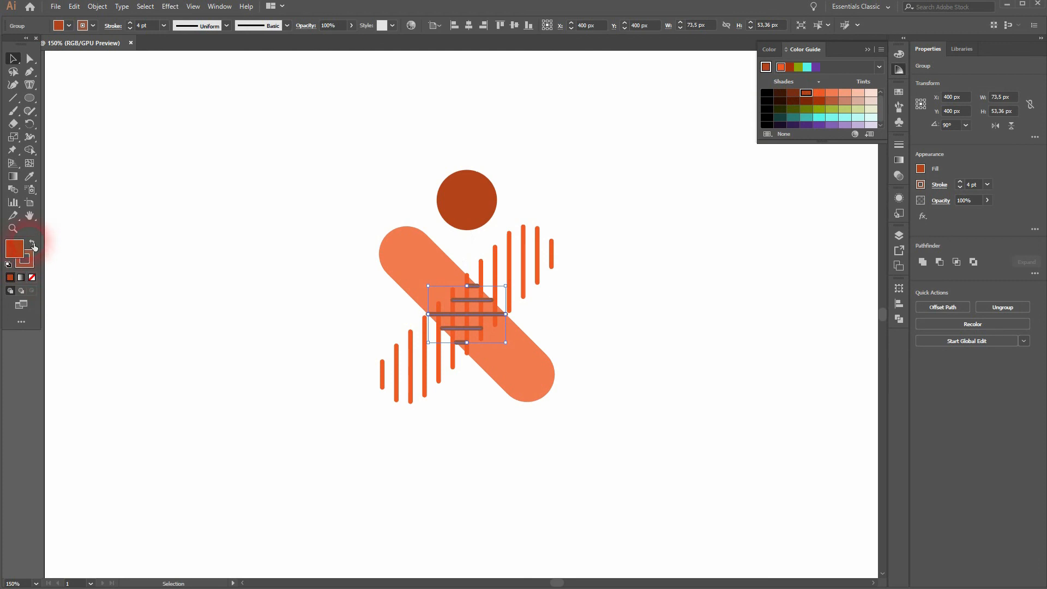
pyautogui.click(233, 339)
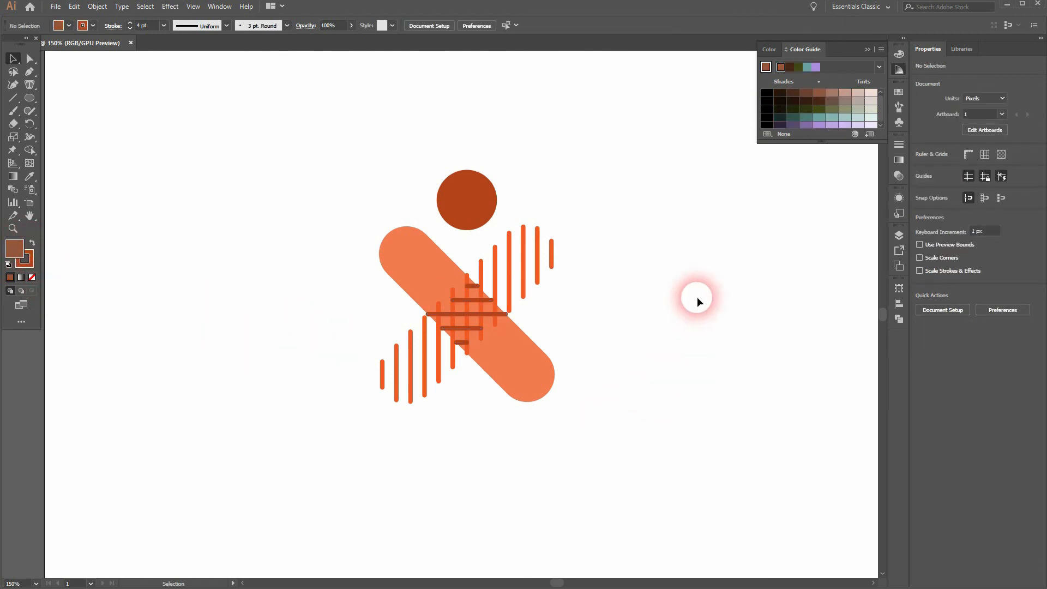
pyautogui.click(872, 49)
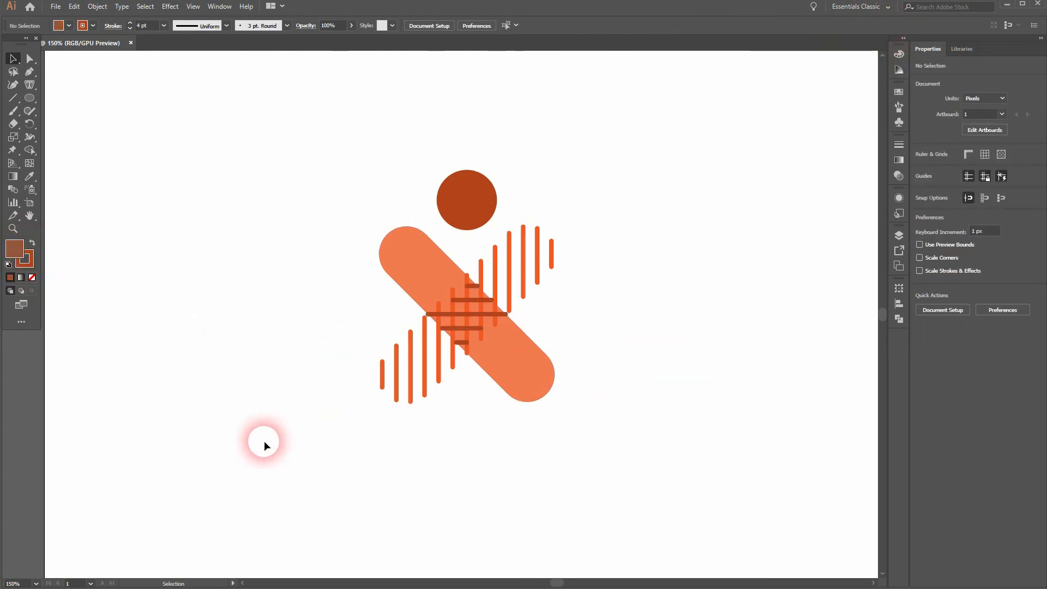
# Group the circle, the pill and all the lines into one object and clear the selection.
pyautogui.moveTo(265, 443); pyautogui.dragTo(673, 158)
pyautogui.rightClick(470, 195)
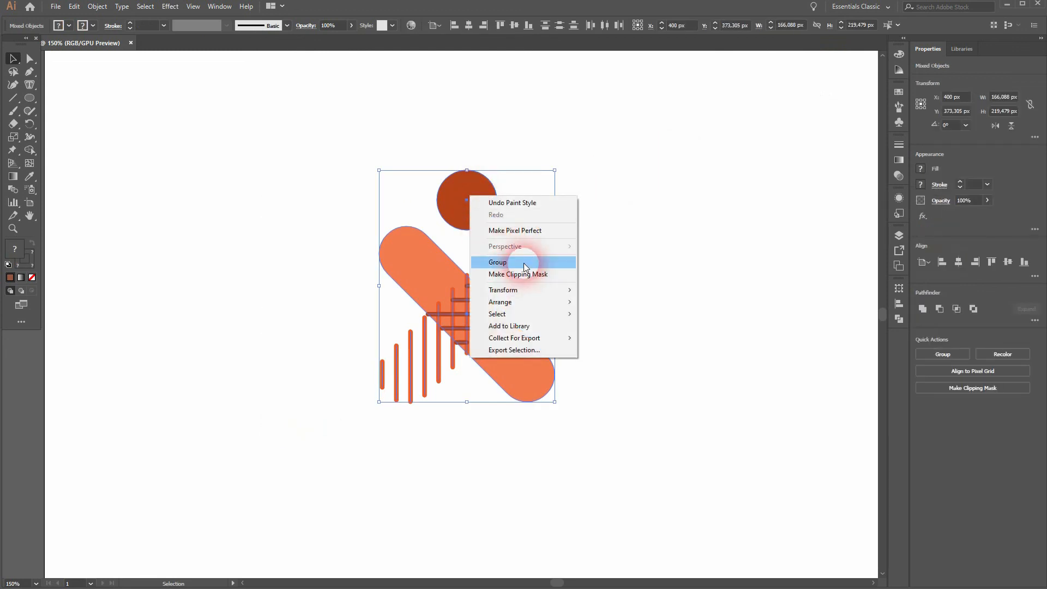
pyautogui.click(526, 263)
pyautogui.click(722, 330)
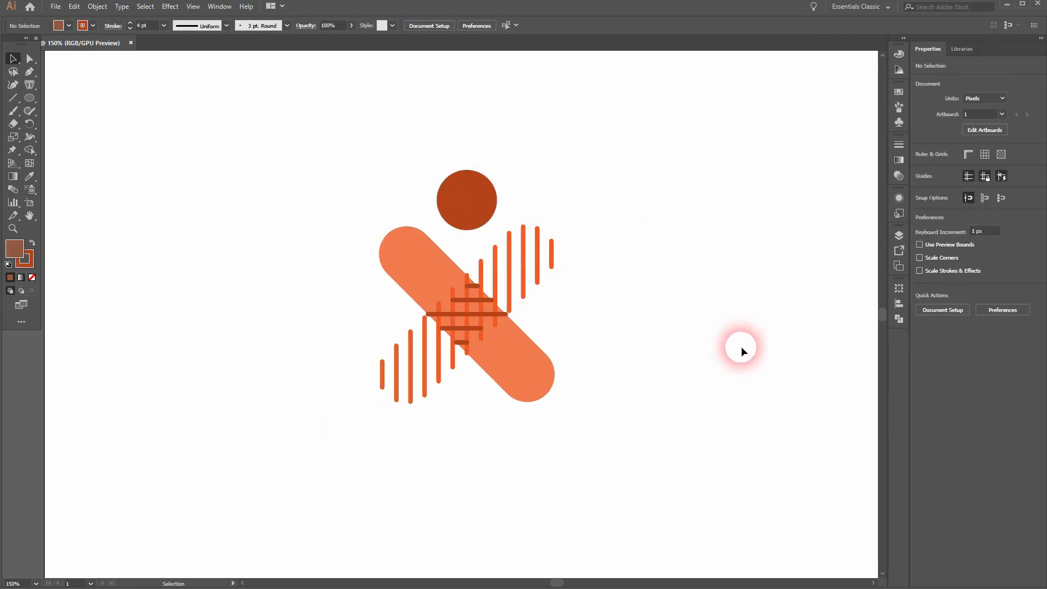